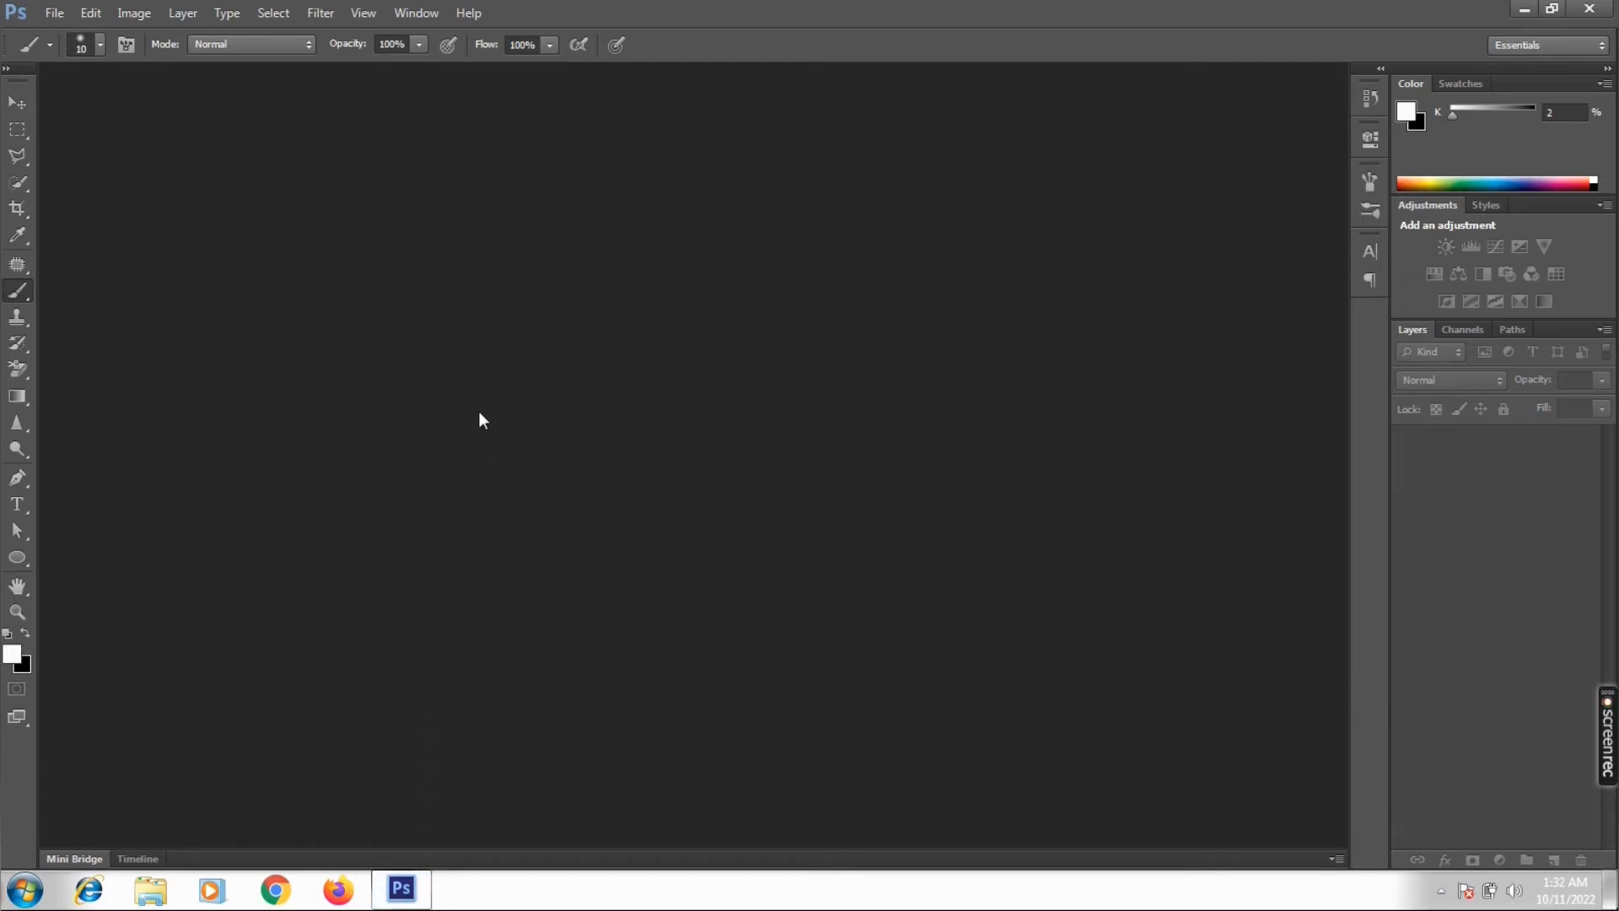
Open TARUN-TAHILIANI-9.jpg and convert its background into a regular layer named "model"
key(ctrl+o)
double_click(715, 226)
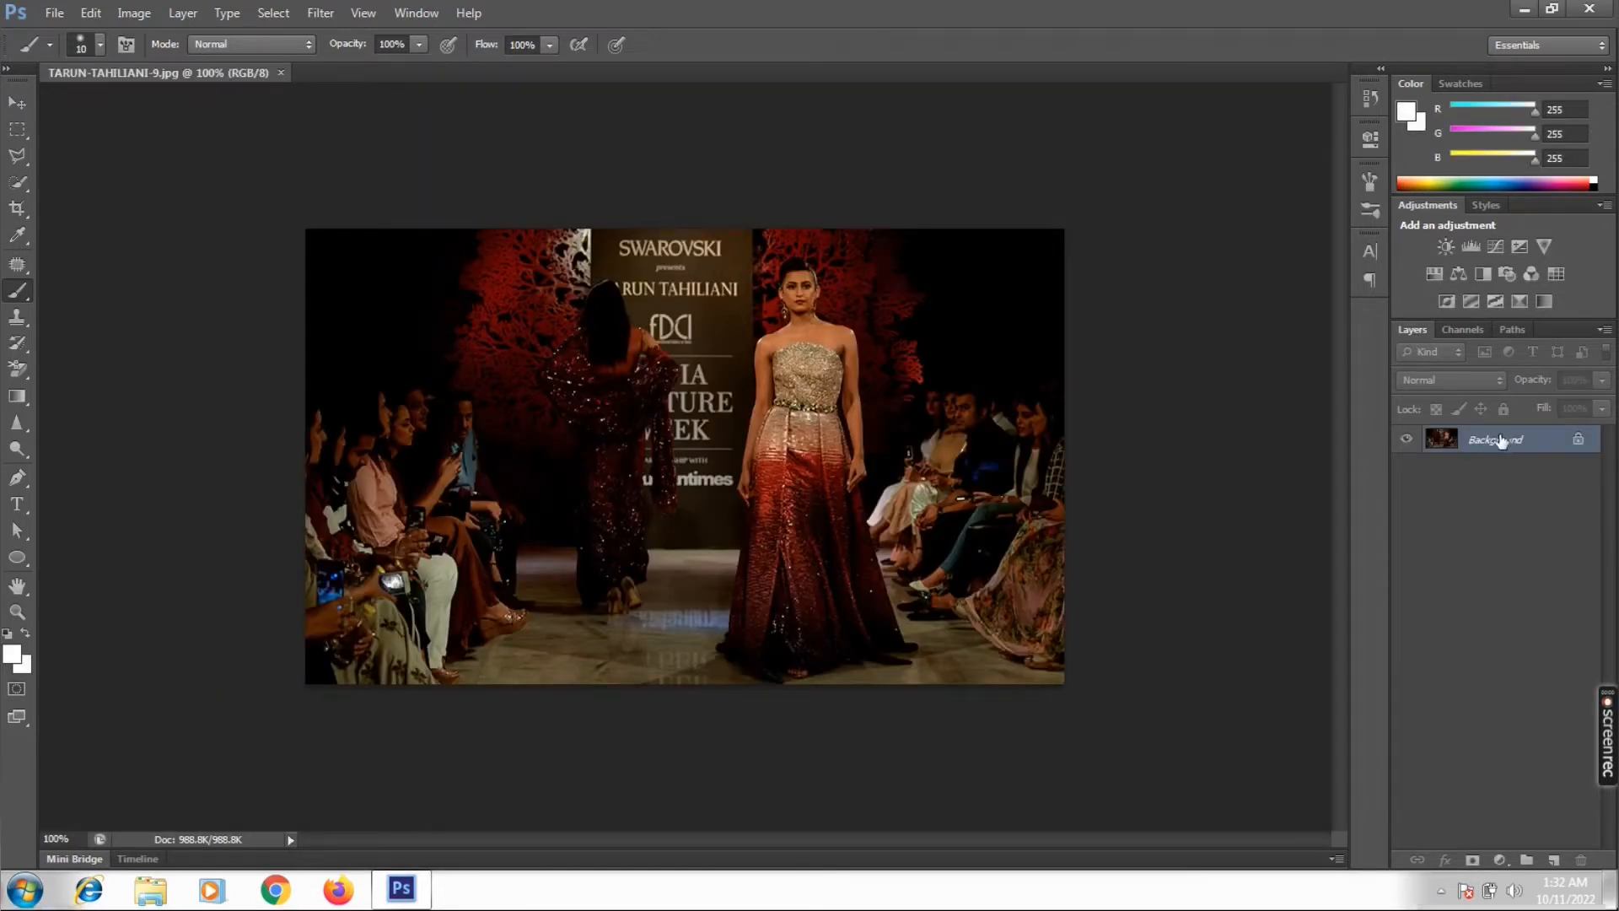
double_click(1494, 442)
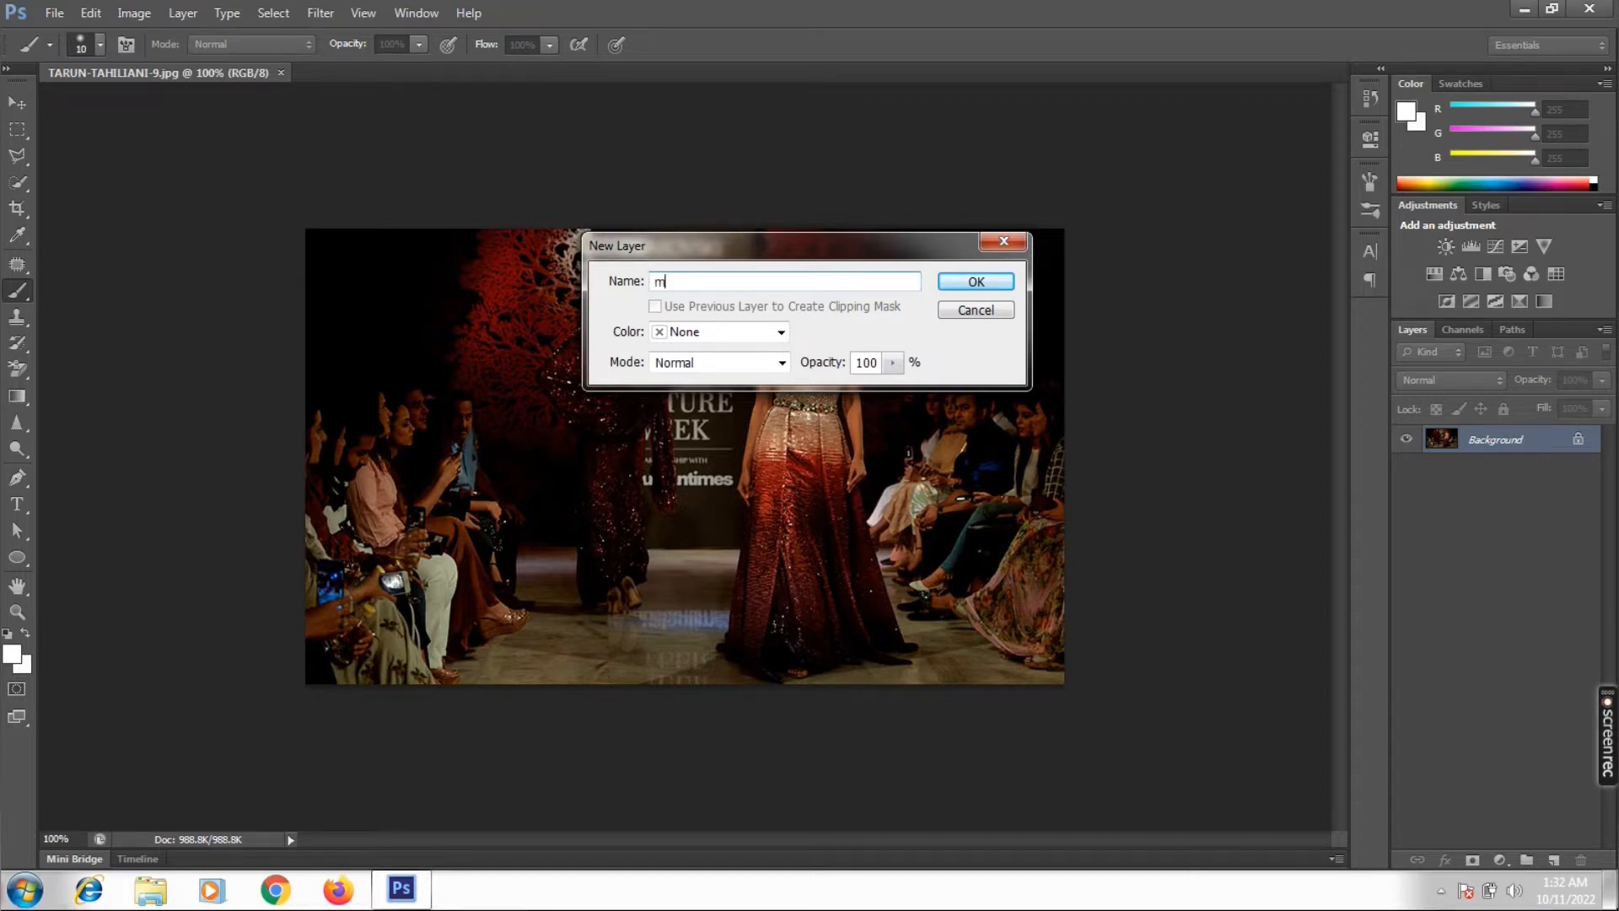
text(model)
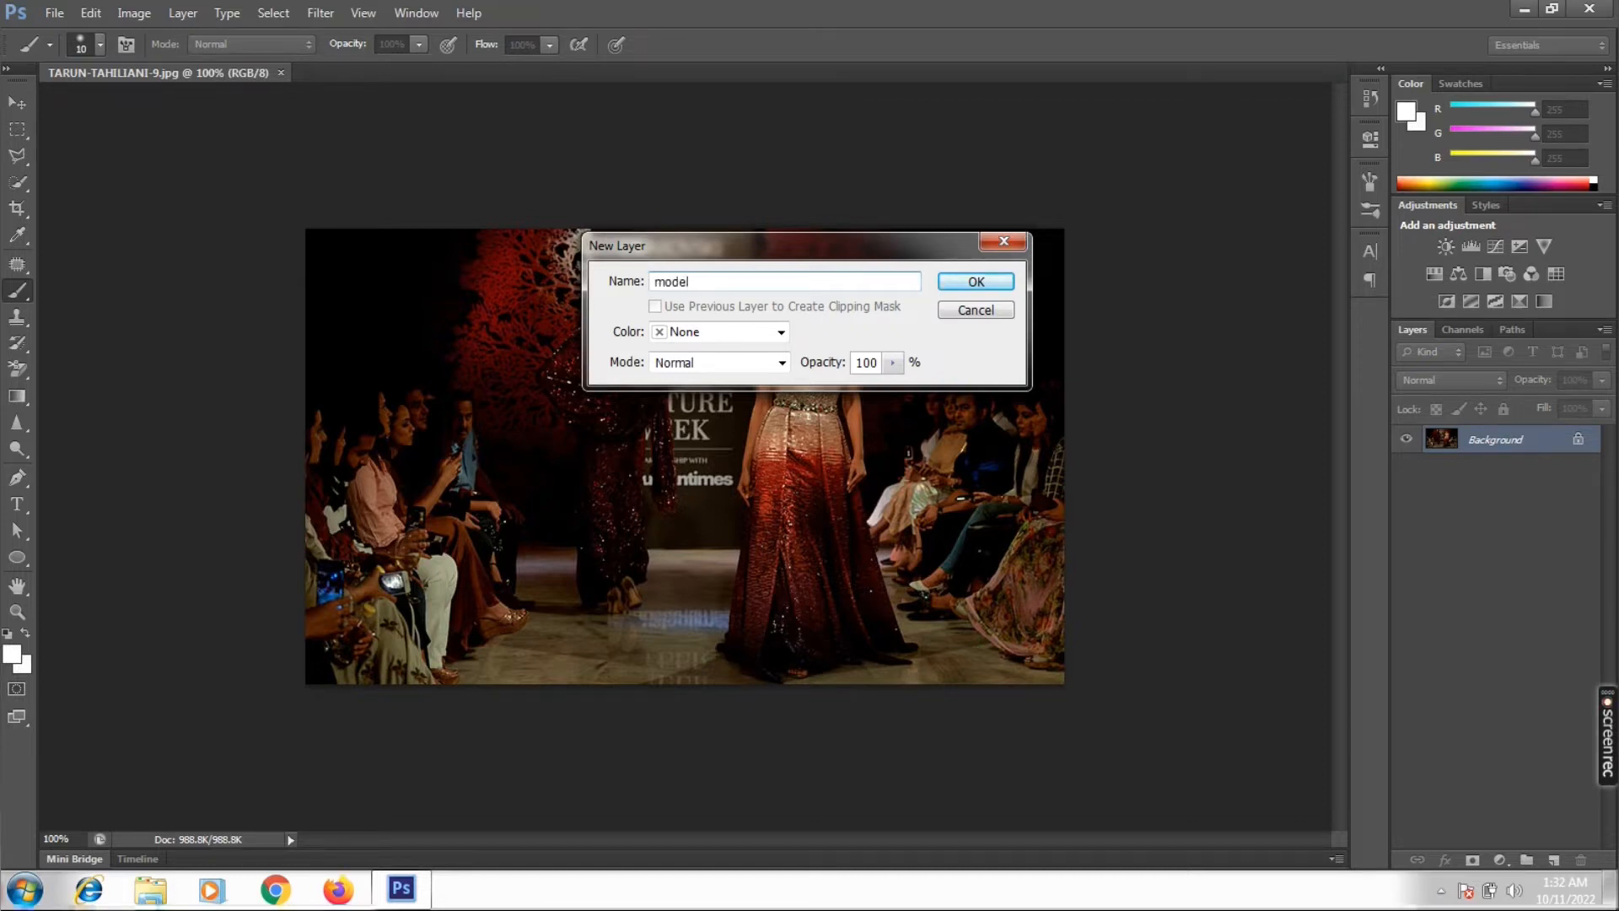
key(Return)
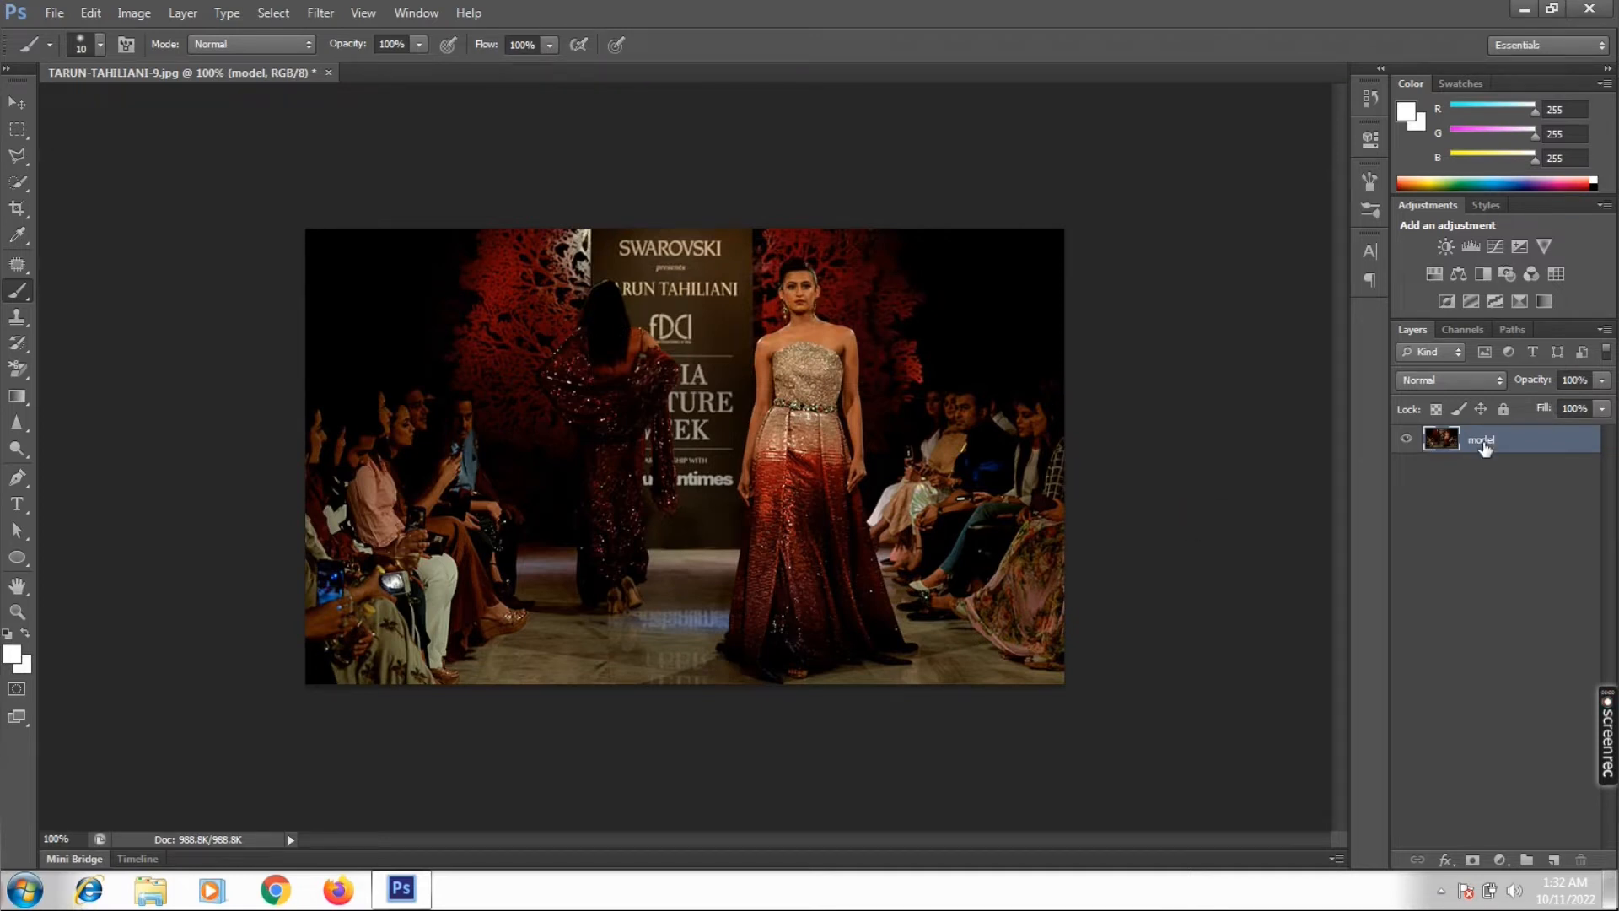
Duplicate the model layer and apply a Black & White adjustment with the Default preset to the original model layer underneath
key(ctrl+j)
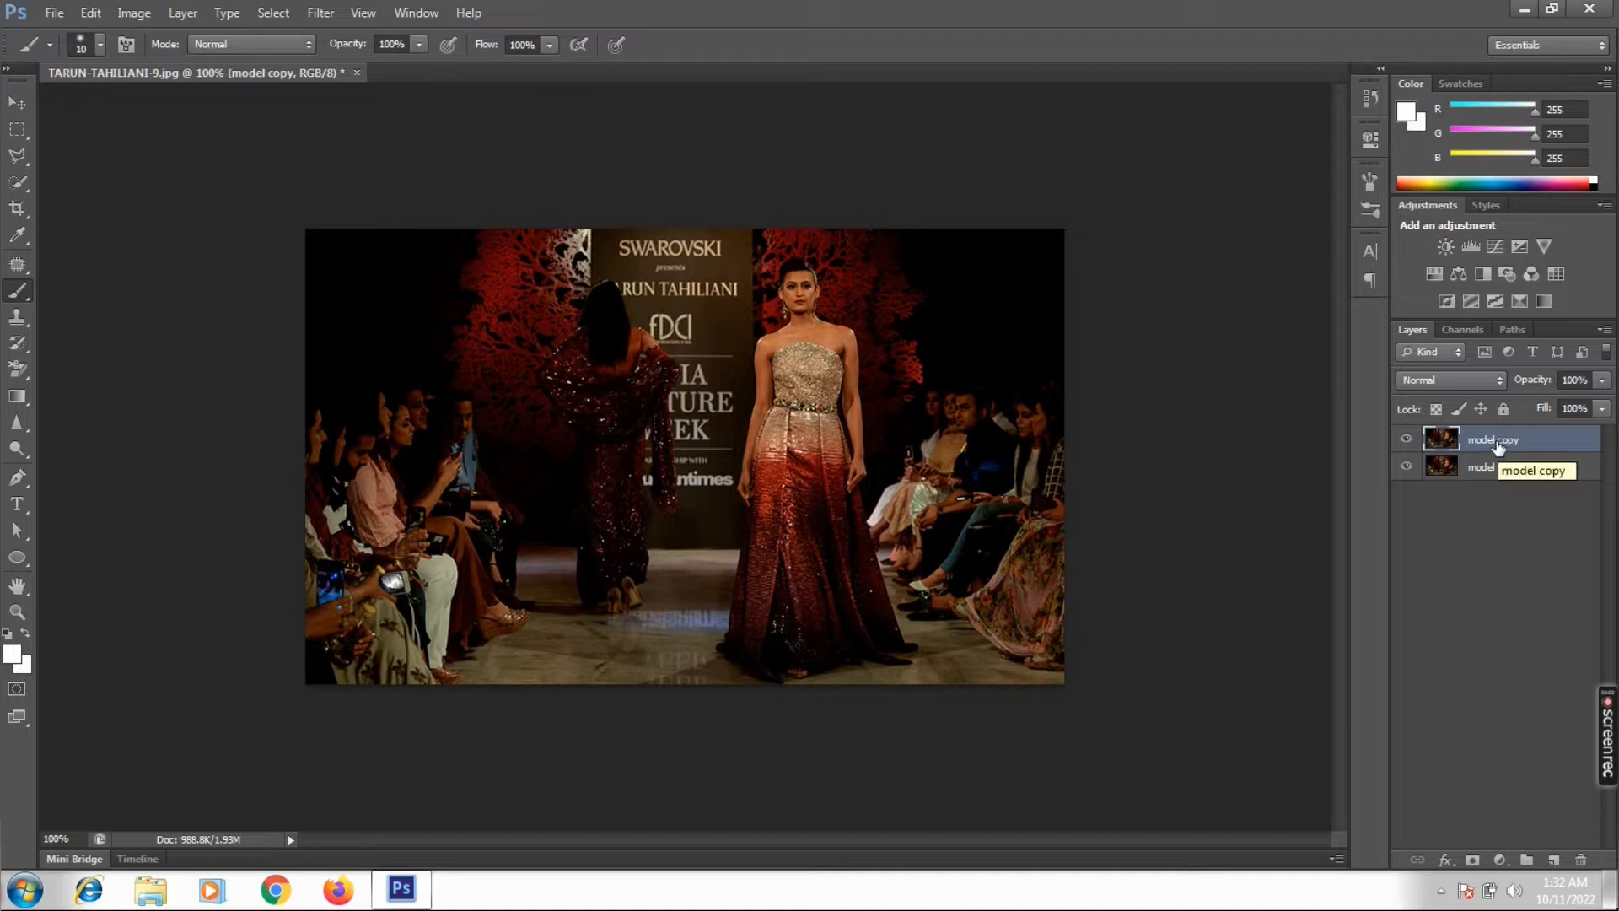
click(1498, 470)
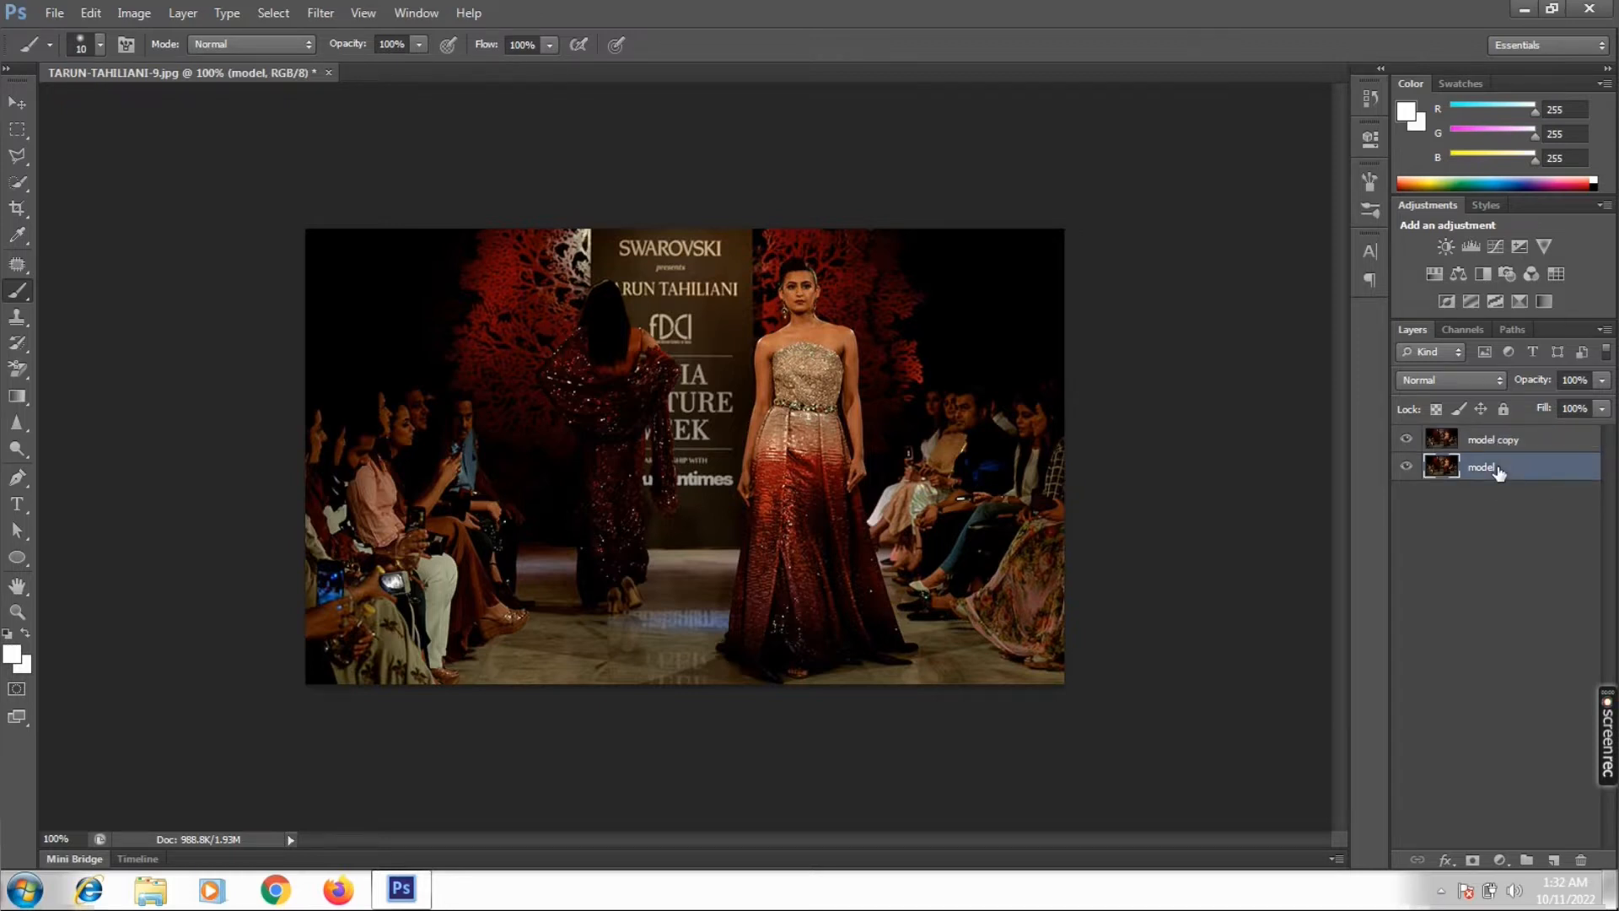
click(119, 17)
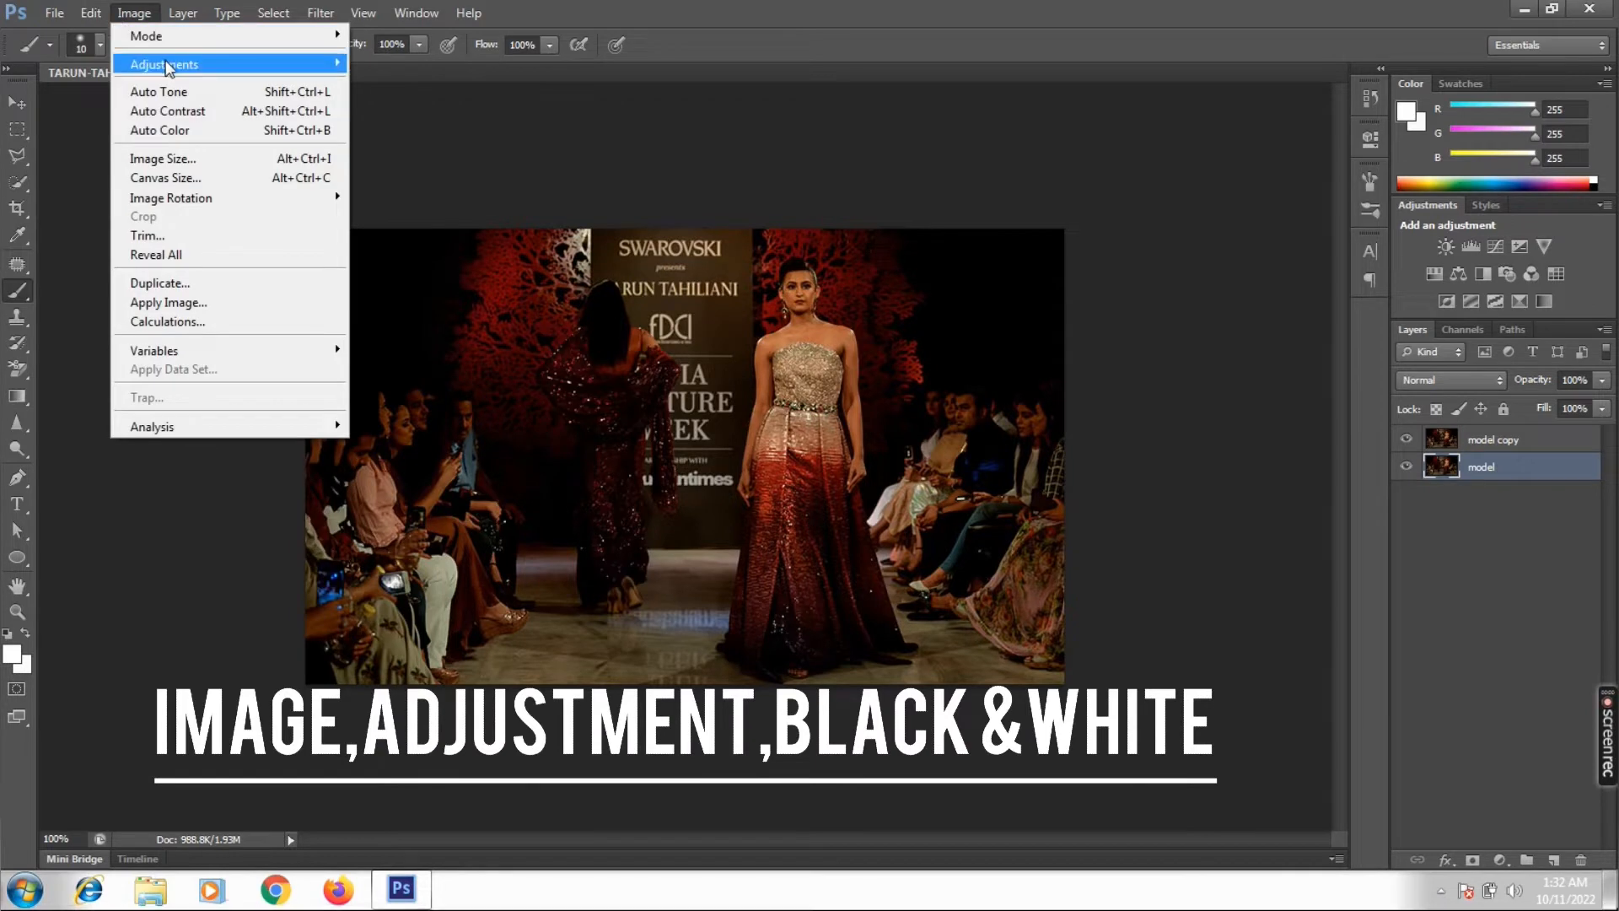
mouse_move(169, 64)
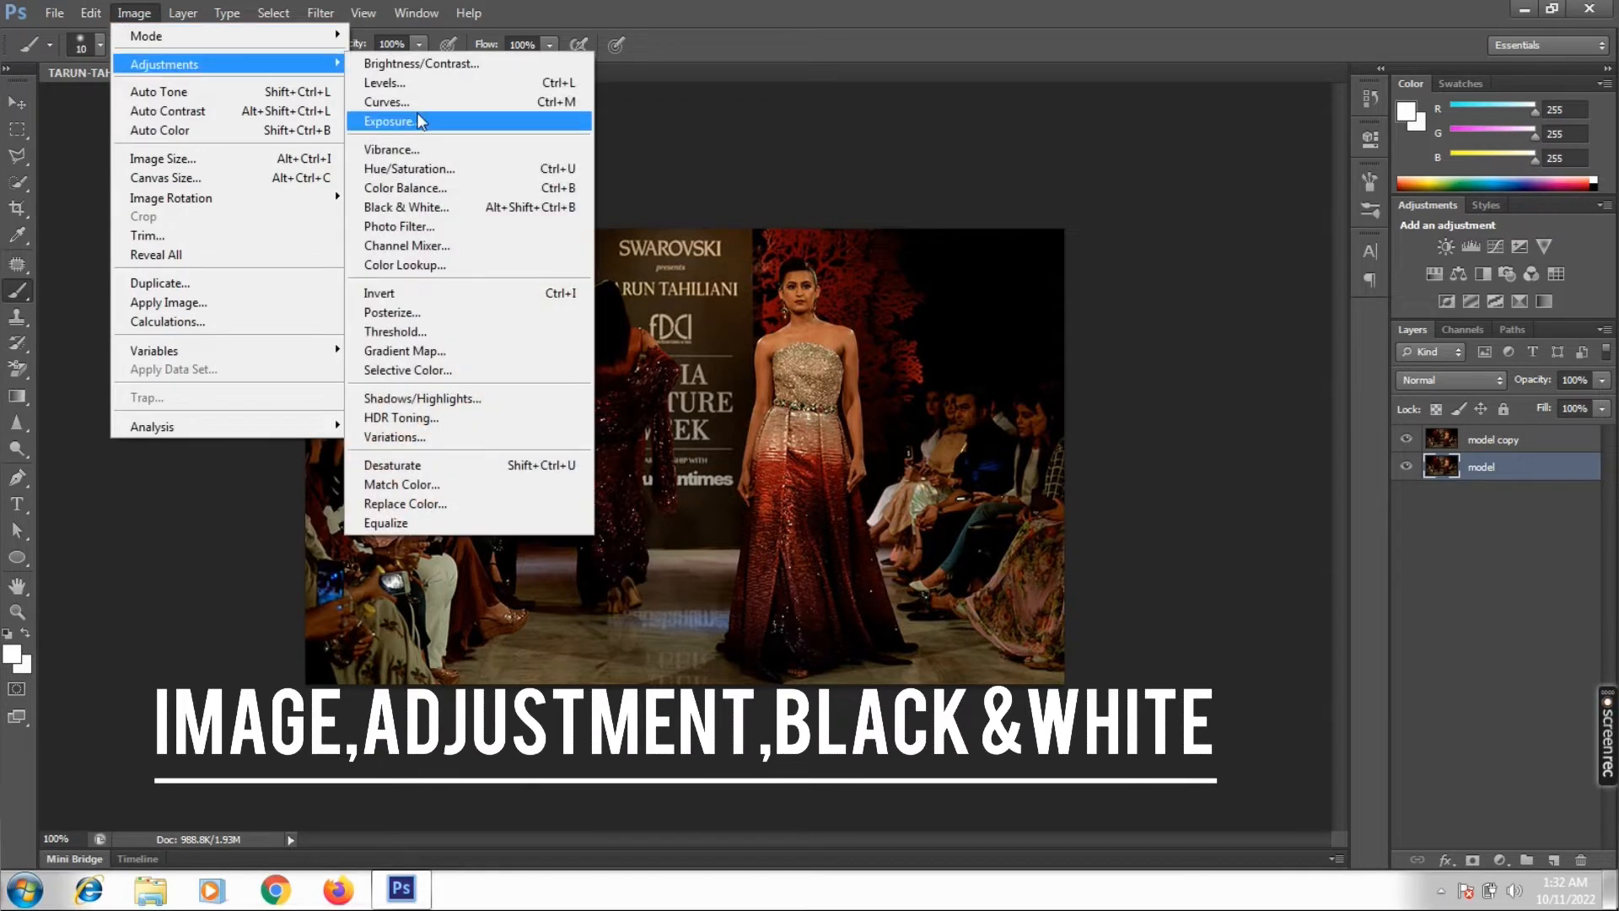
click(413, 207)
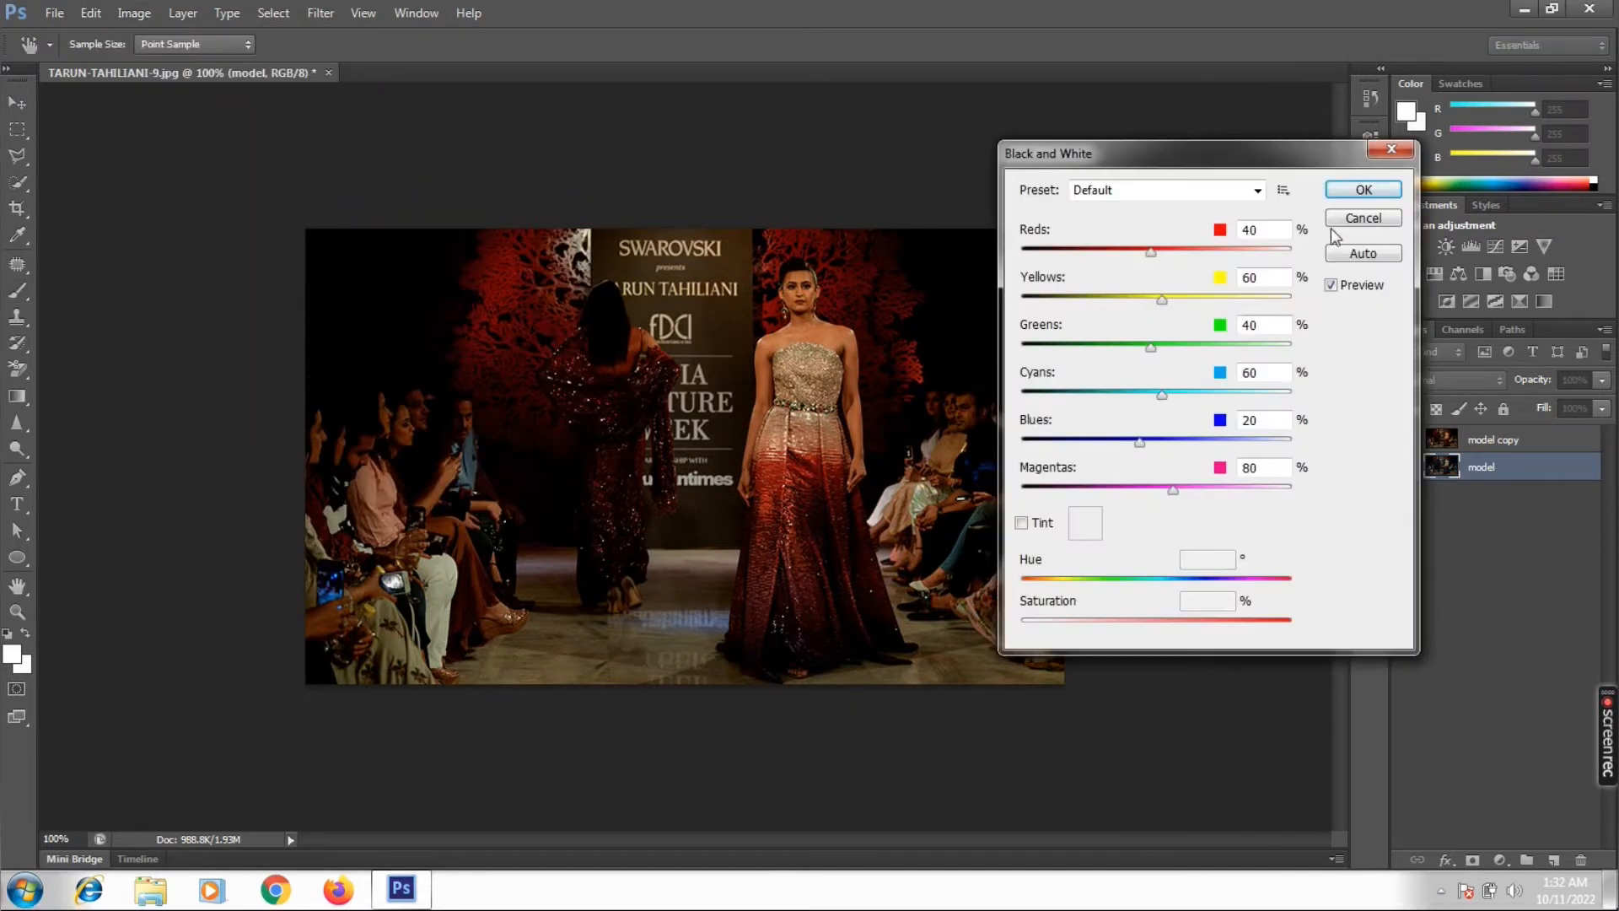
drag(1304, 166, 1203, 152)
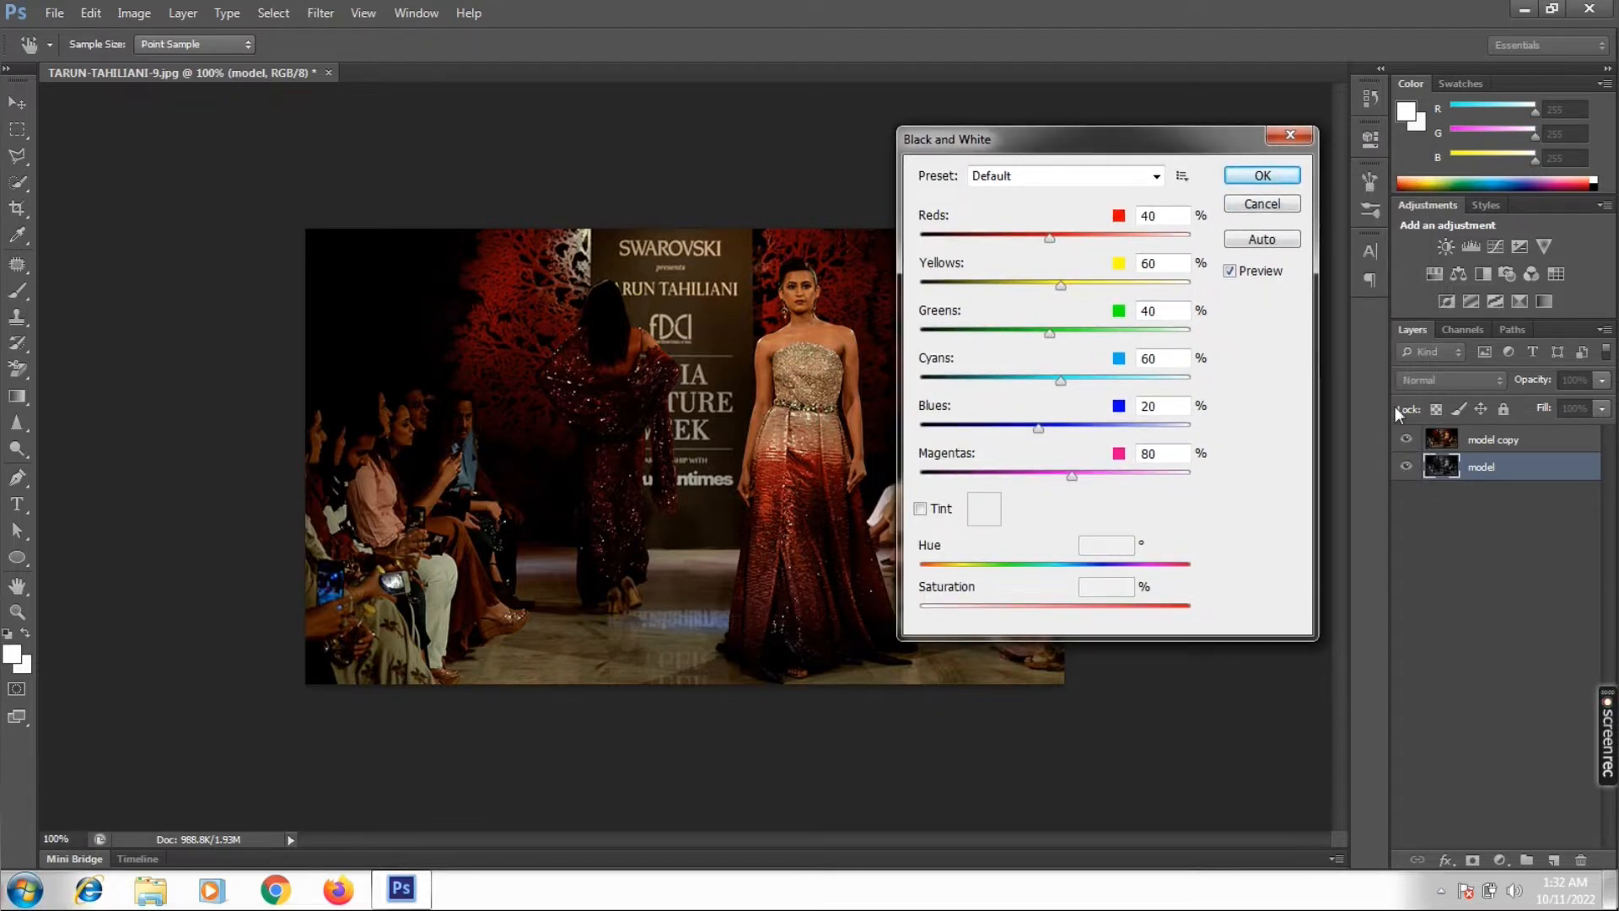
click(1262, 175)
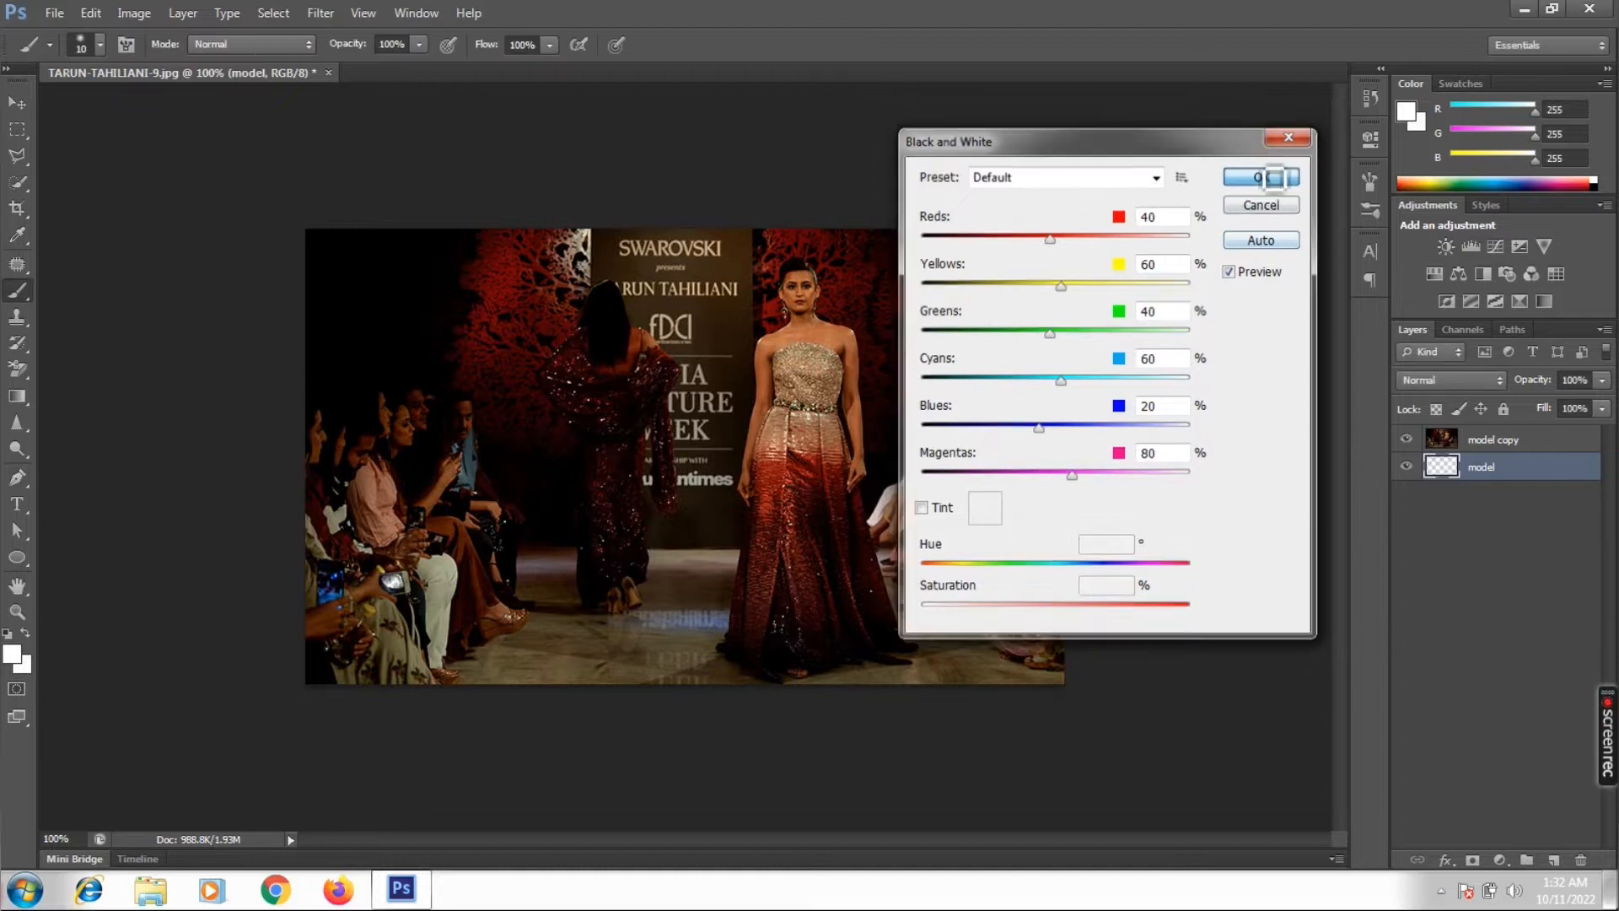
click(1410, 439)
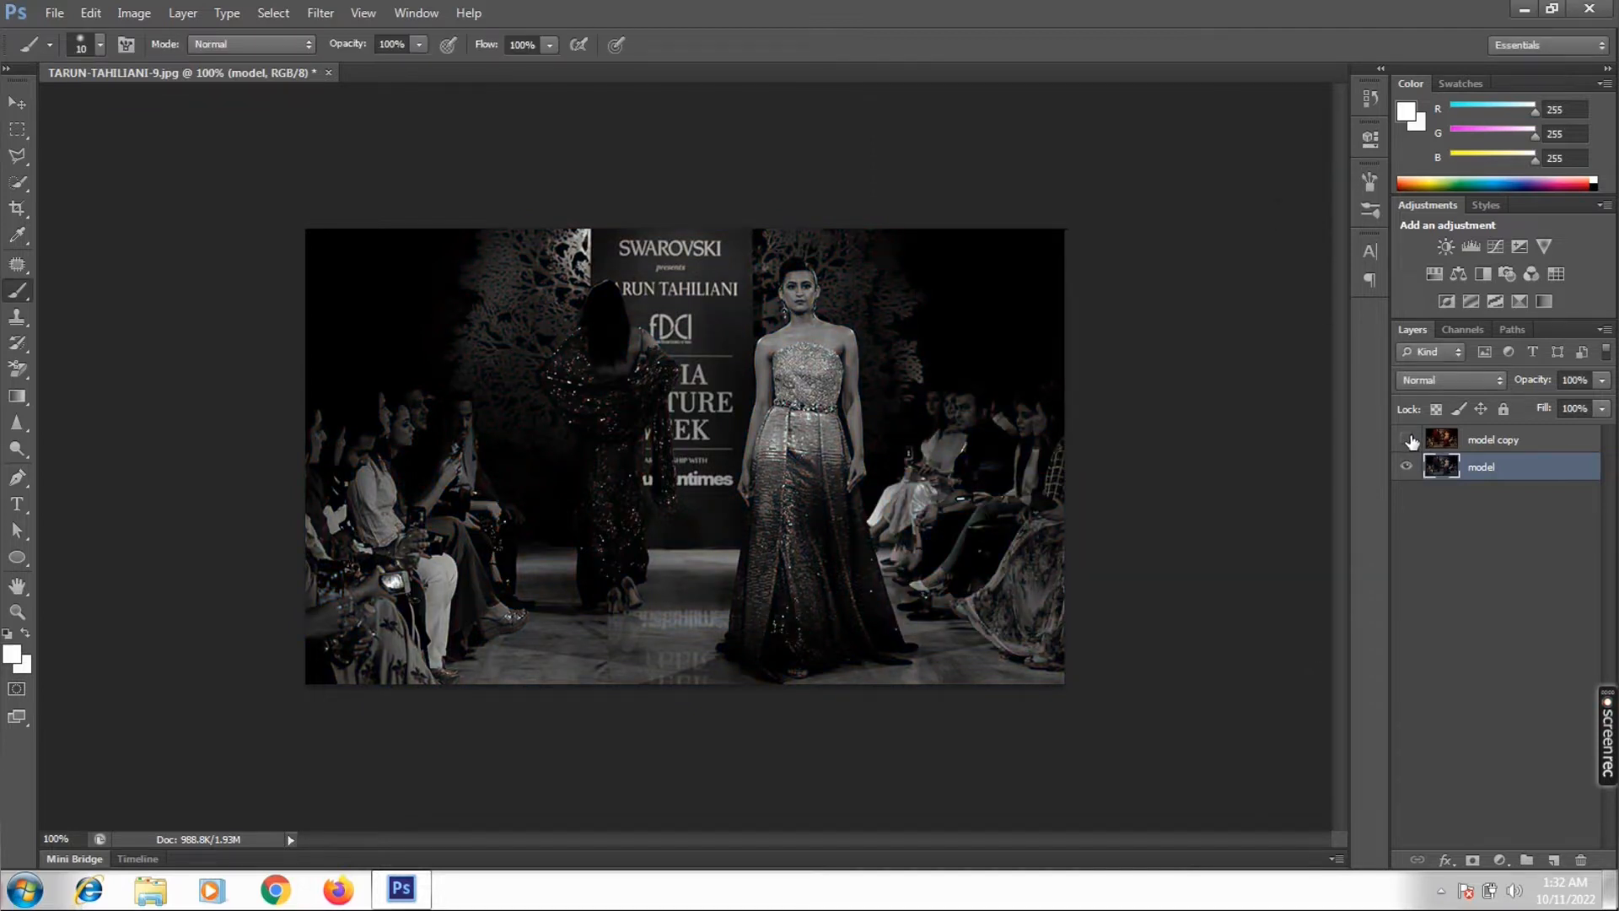
Add a black layer mask to the model copy layer and keep the soft 10 px brush with 0% hardness for painting
click(1512, 442)
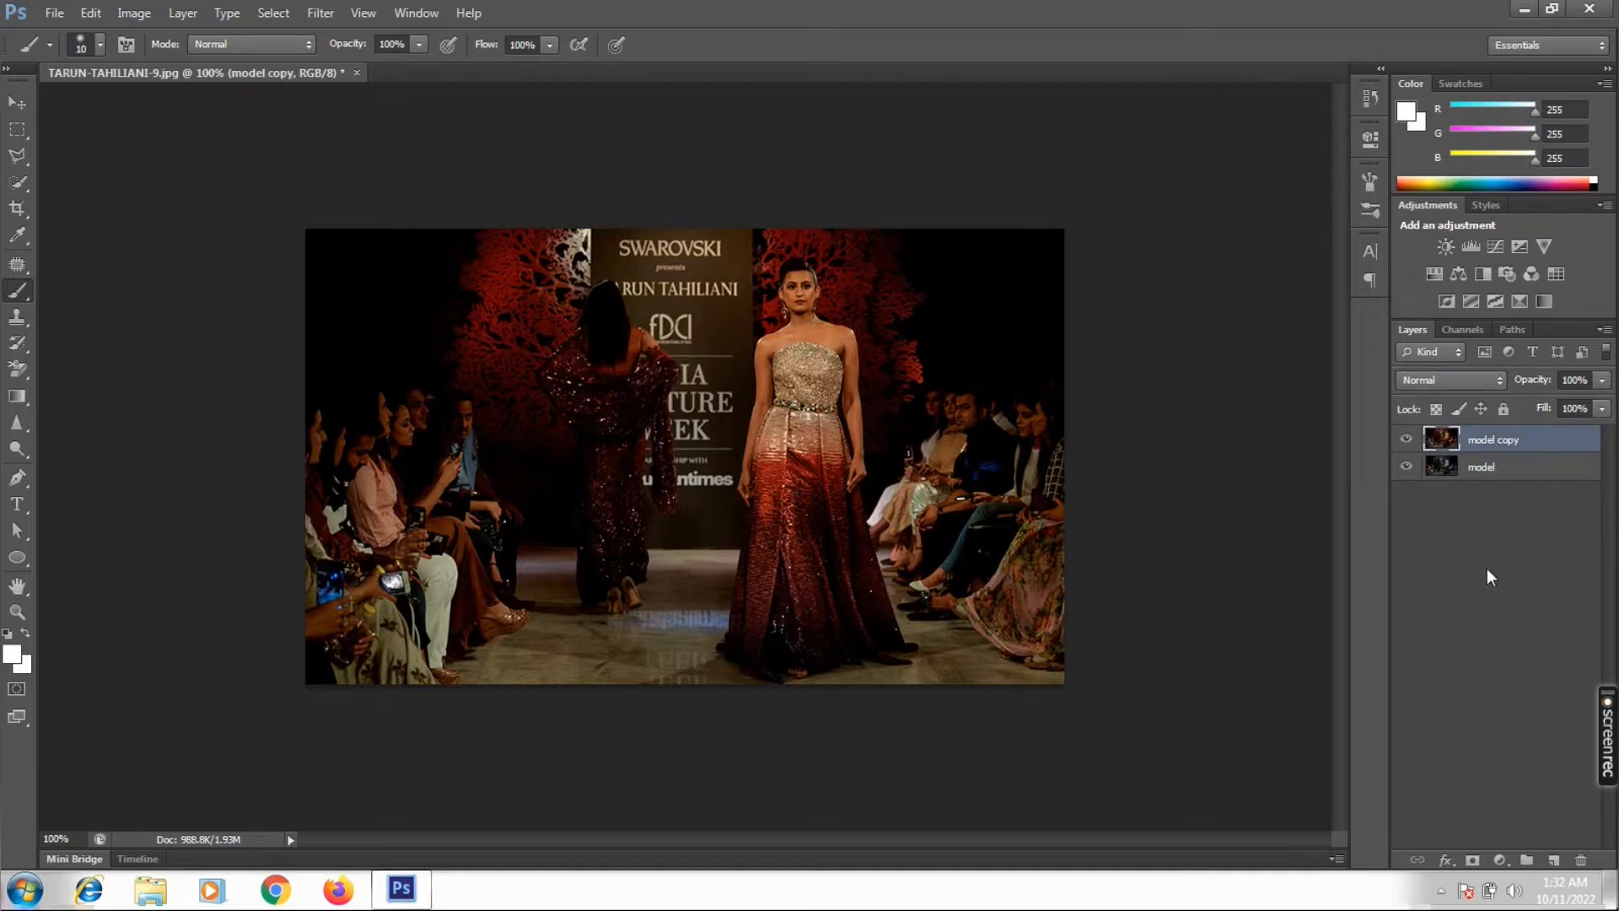
alt+click(1473, 859)
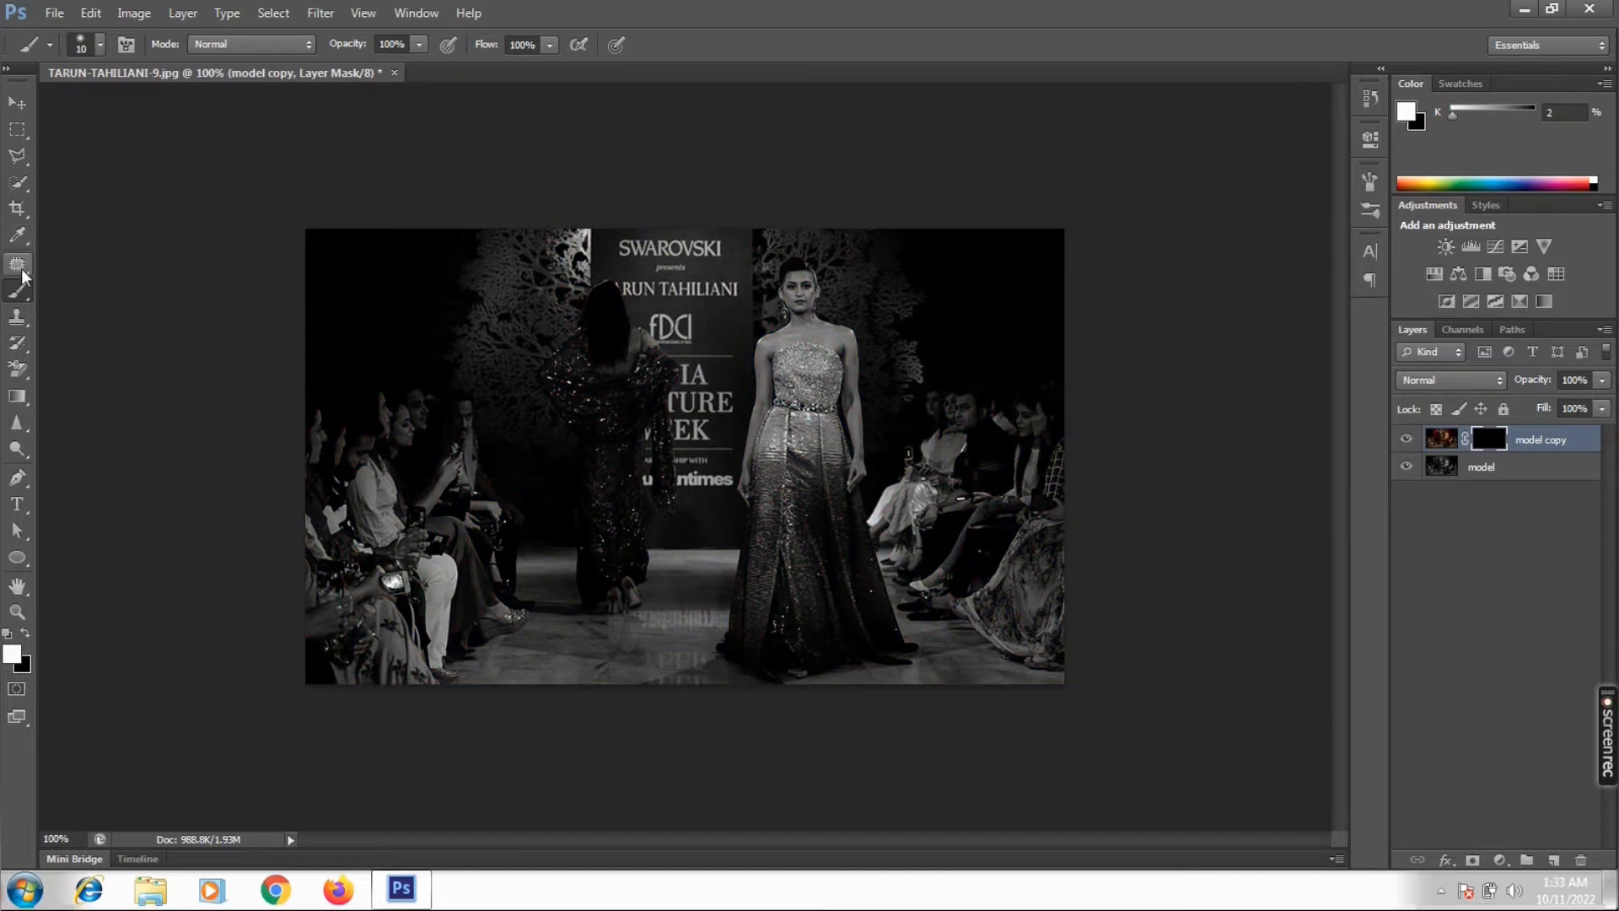
right_click(143, 120)
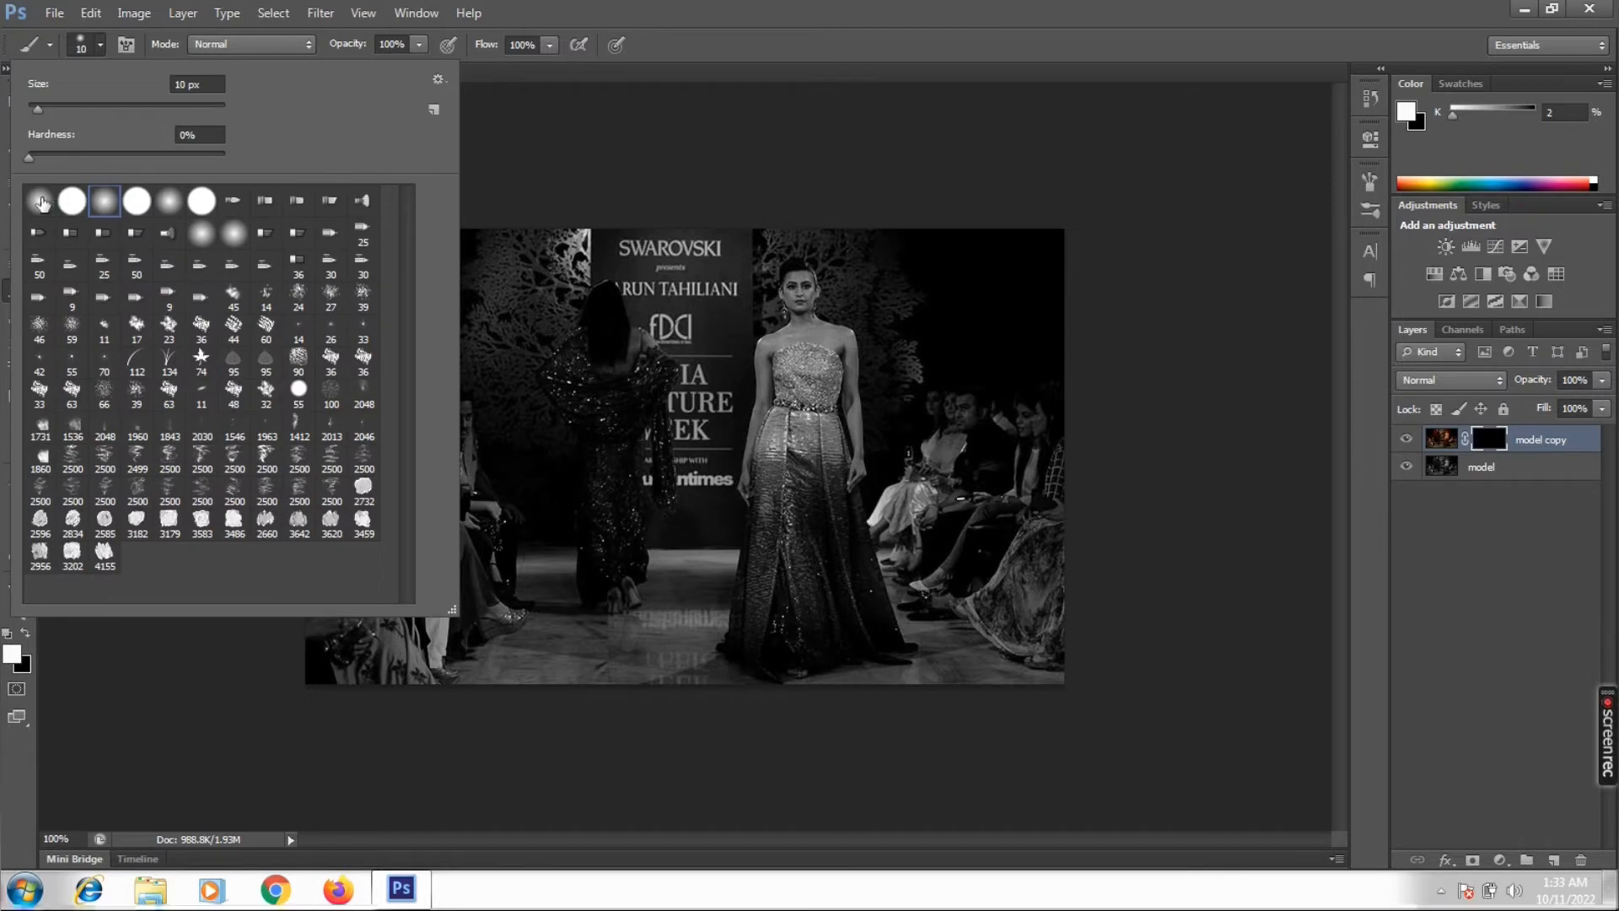
click(99, 44)
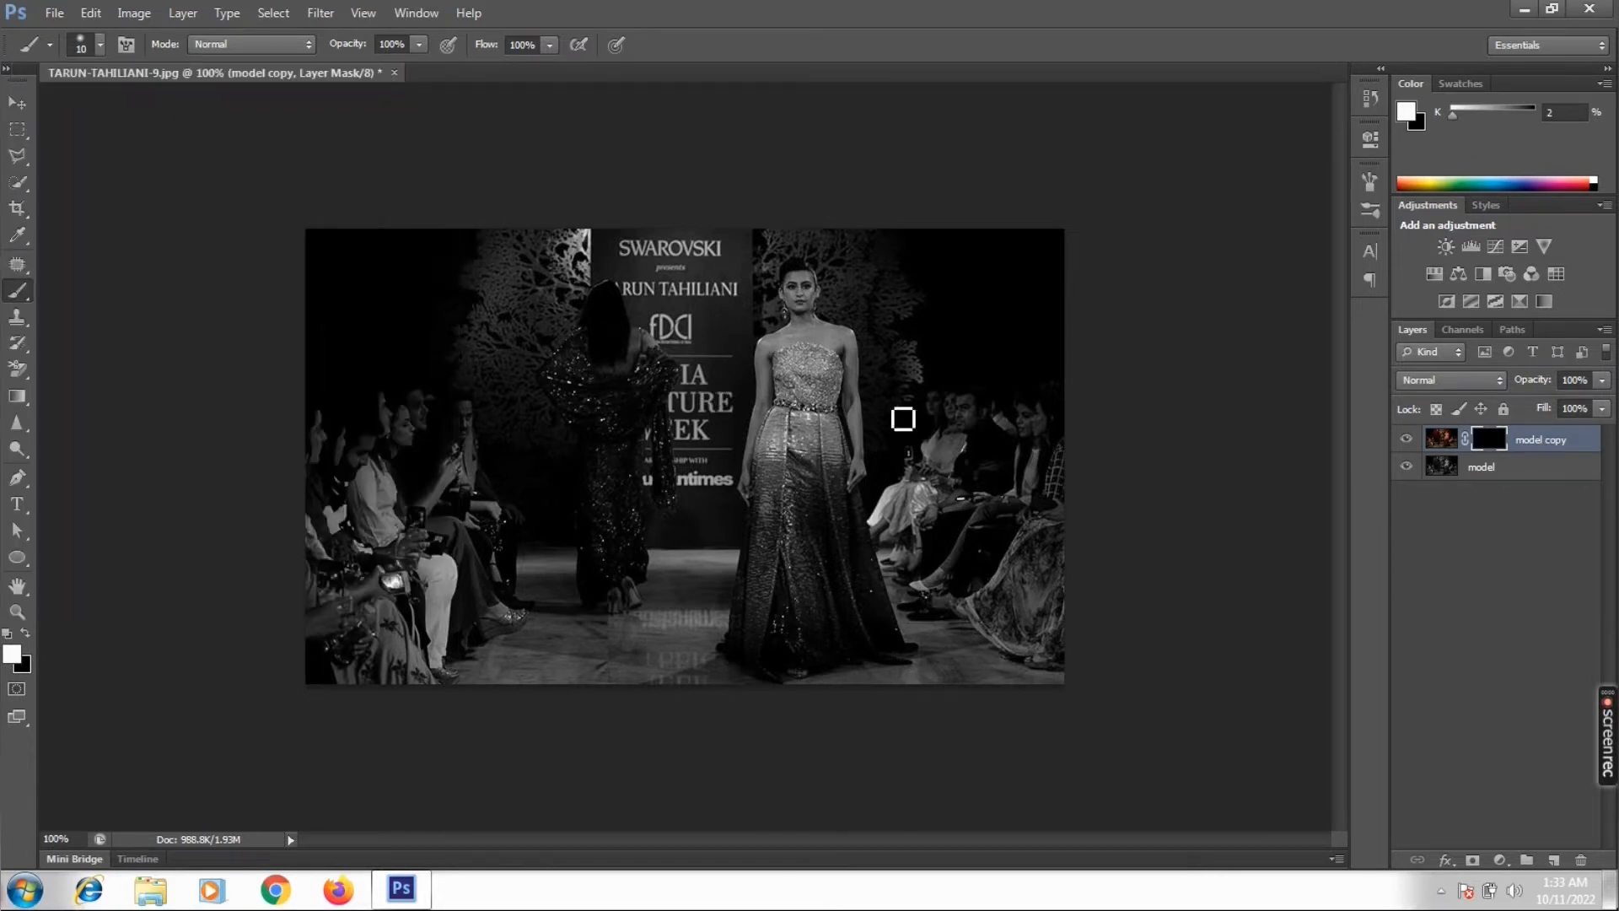
Paint white on the model copy mask over the front model's skirt, enlarging the brush to 40 px, to reveal the red color
key(z)
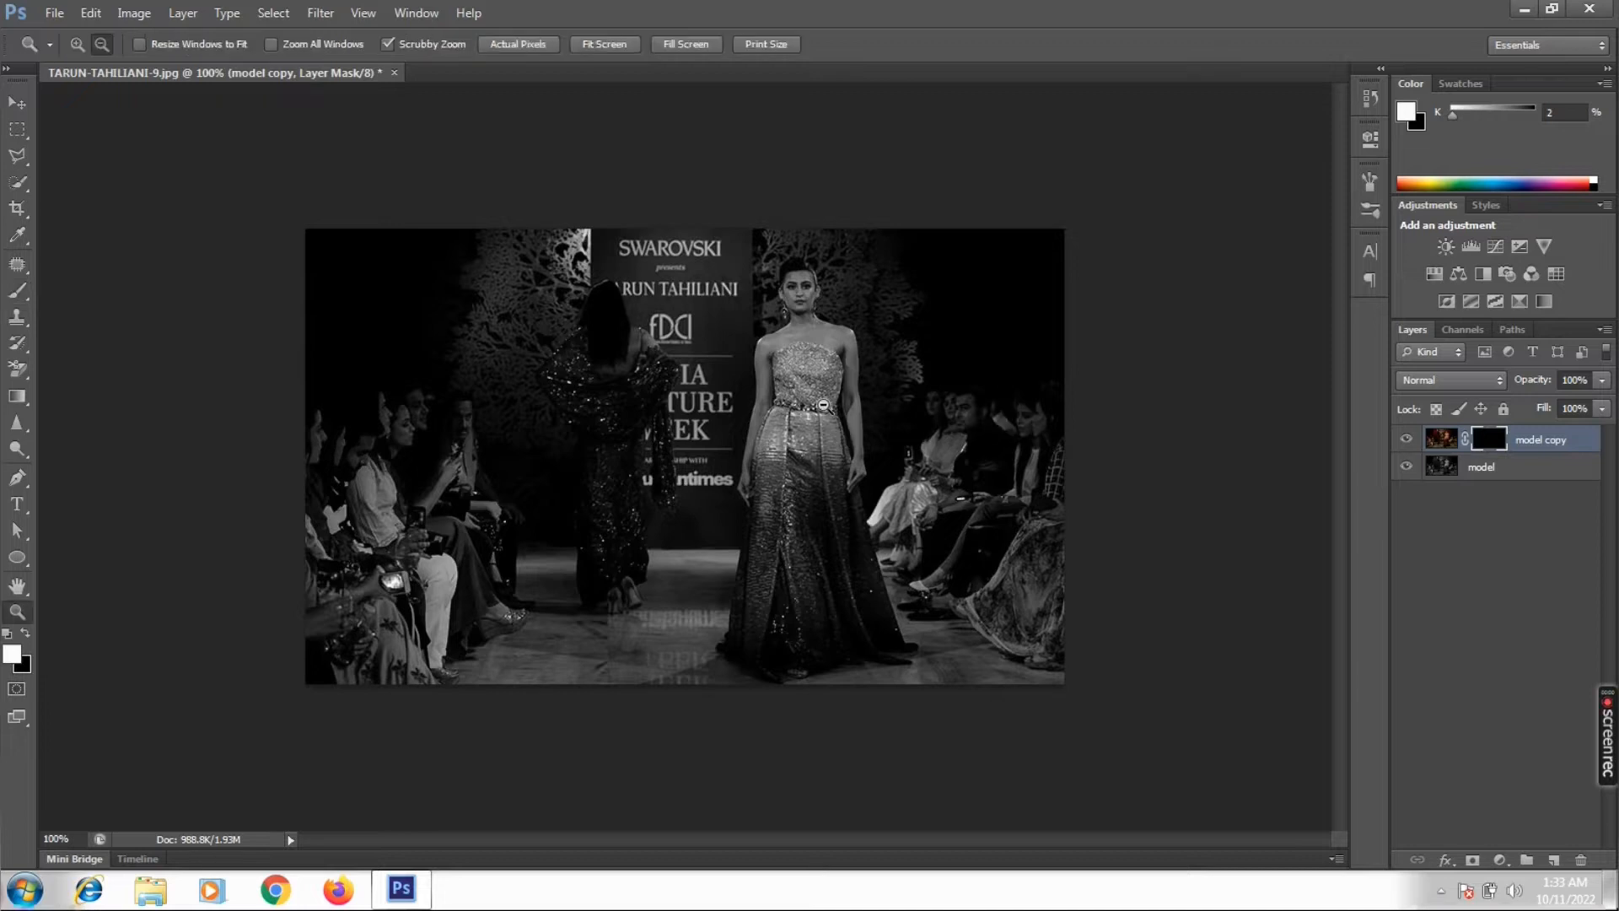
click(819, 404)
key(b)
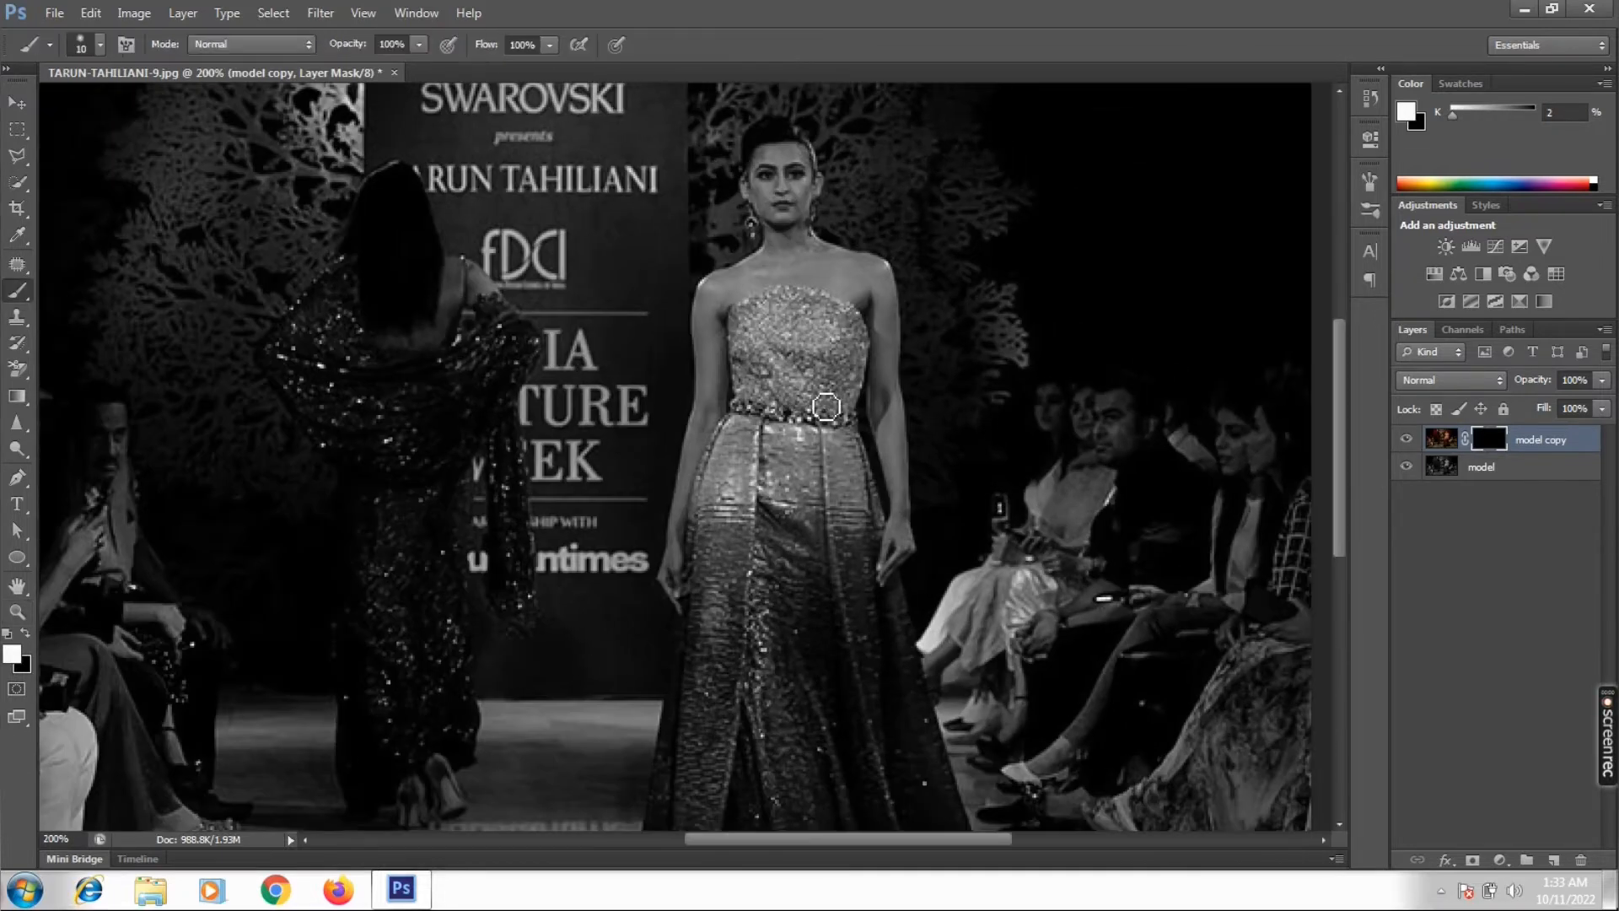
drag(825, 404, 780, 346)
mouse_move(736, 432)
mouse_down()
mouse_move(757, 563)
mouse_move(748, 437)
mouse_move(735, 568)
mouse_move(767, 609)
mouse_move(743, 442)
mouse_move(715, 645)
mouse_move(723, 441)
mouse_move(741, 635)
mouse_move(719, 558)
mouse_move(720, 627)
mouse_move(721, 593)
mouse_move(750, 680)
mouse_move(739, 700)
mouse_move(747, 676)
mouse_move(706, 688)
mouse_move(757, 736)
mouse_move(697, 683)
mouse_move(719, 750)
mouse_move(769, 701)
mouse_move(731, 753)
mouse_move(811, 701)
mouse_move(790, 629)
mouse_move(778, 683)
mouse_move(771, 590)
mouse_move(738, 587)
mouse_move(766, 671)
mouse_move(724, 562)
mouse_move(660, 657)
mouse_move(682, 541)
mouse_move(643, 657)
mouse_move(681, 397)
mouse_move(671, 544)
mouse_up()
key(bracketright)
key(bracketright)
key(bracketright)
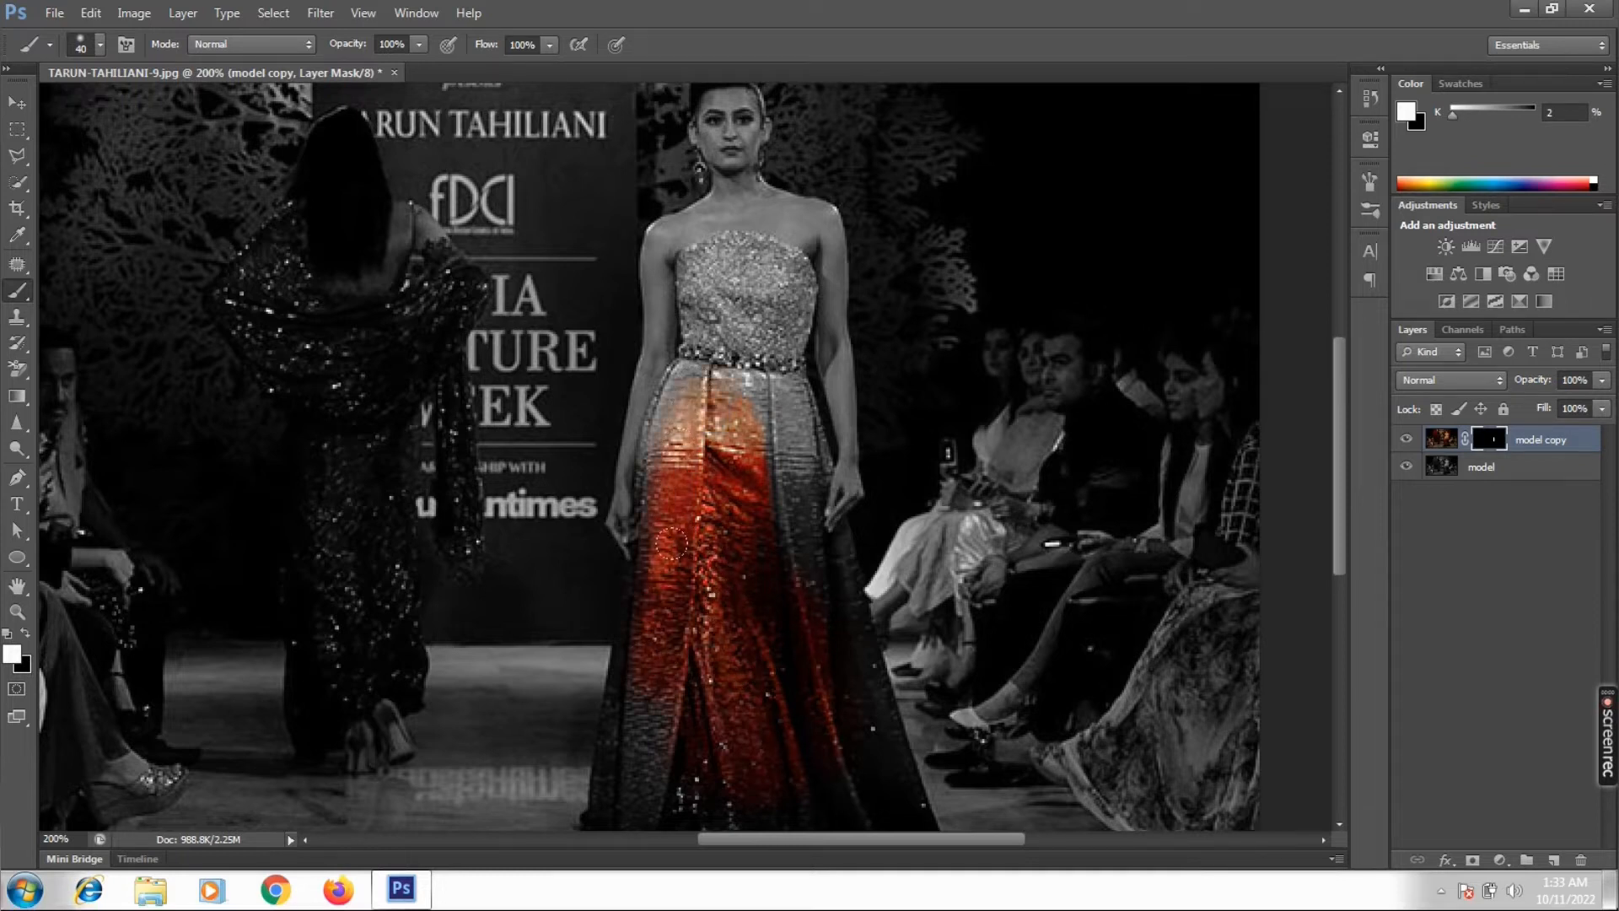
mouse_move(742, 413)
mouse_down()
mouse_move(734, 505)
mouse_move(739, 451)
mouse_move(752, 577)
mouse_up()
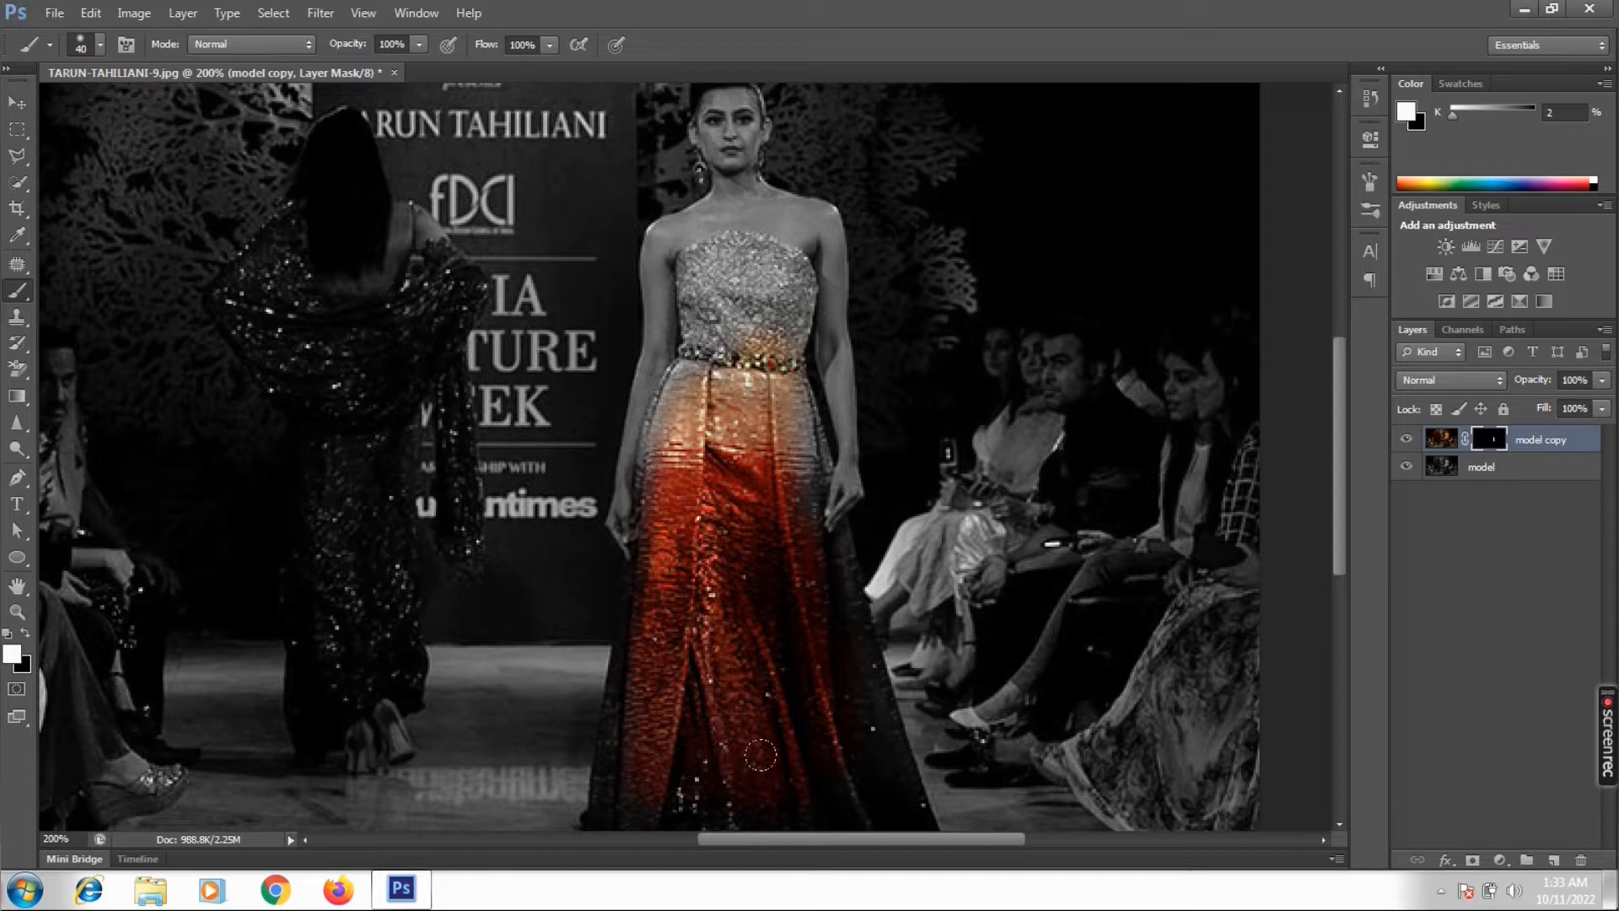
mouse_move(759, 755)
mouse_down()
mouse_move(822, 735)
mouse_move(844, 757)
mouse_move(829, 778)
mouse_move(851, 780)
mouse_move(844, 720)
mouse_up()
drag(605, 789, 621, 750)
Reveal the lower skirt and hem on the mask with a 9 px brush, alternating white and black for edge corrections
key(bracketleft)
key(bracketleft)
key(bracketleft)
key(bracketleft)
scroll(683, 767, down, 3)
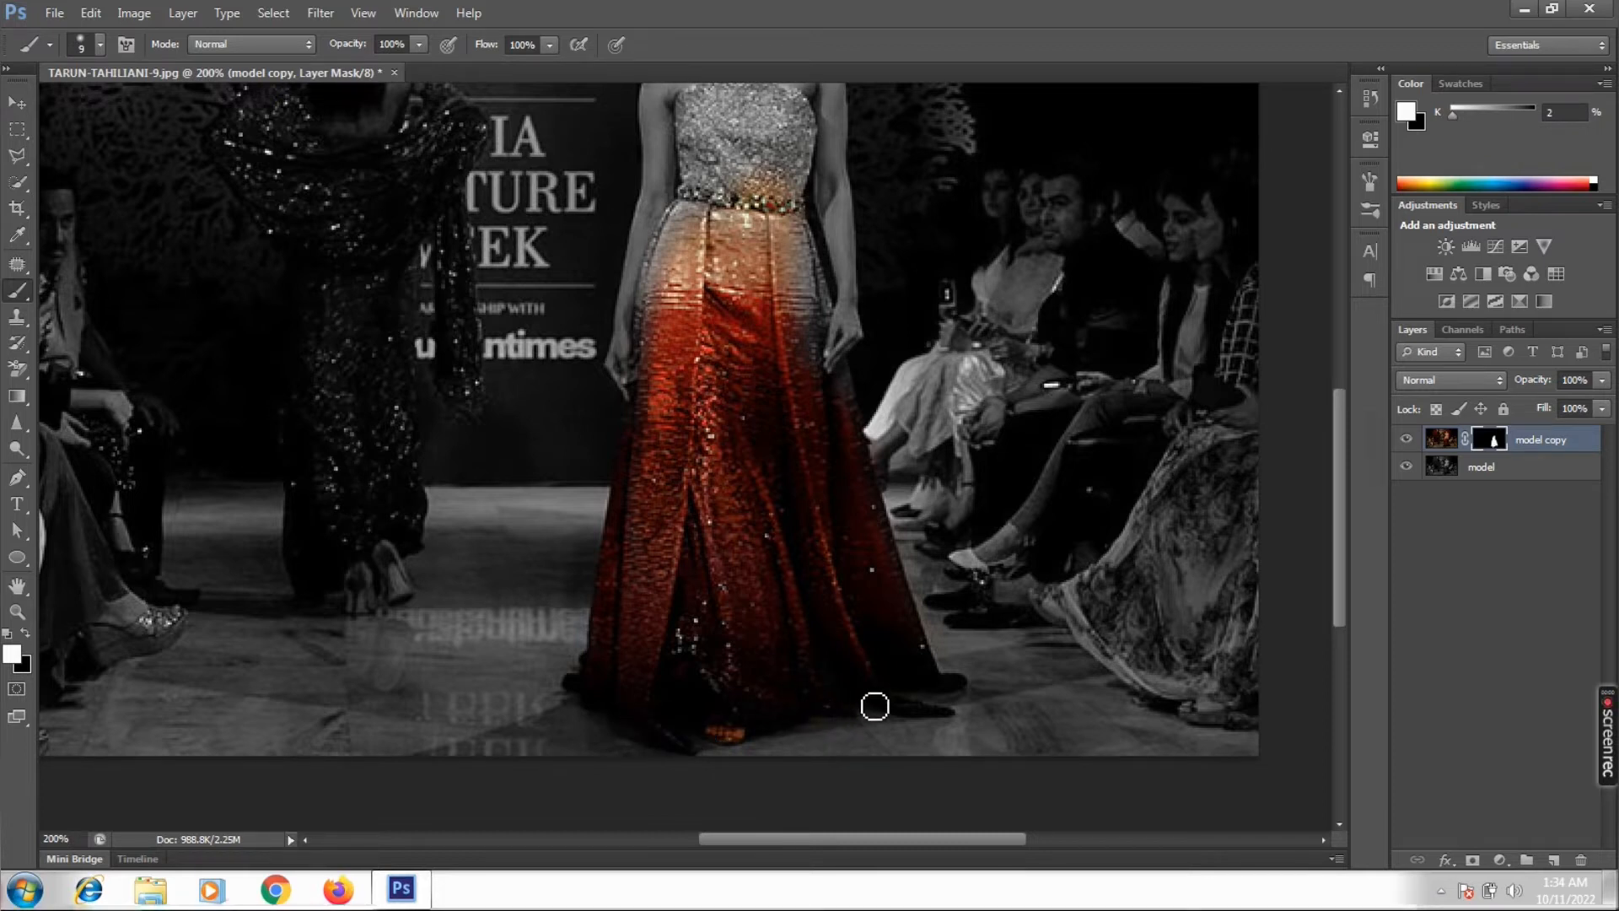
key(x)
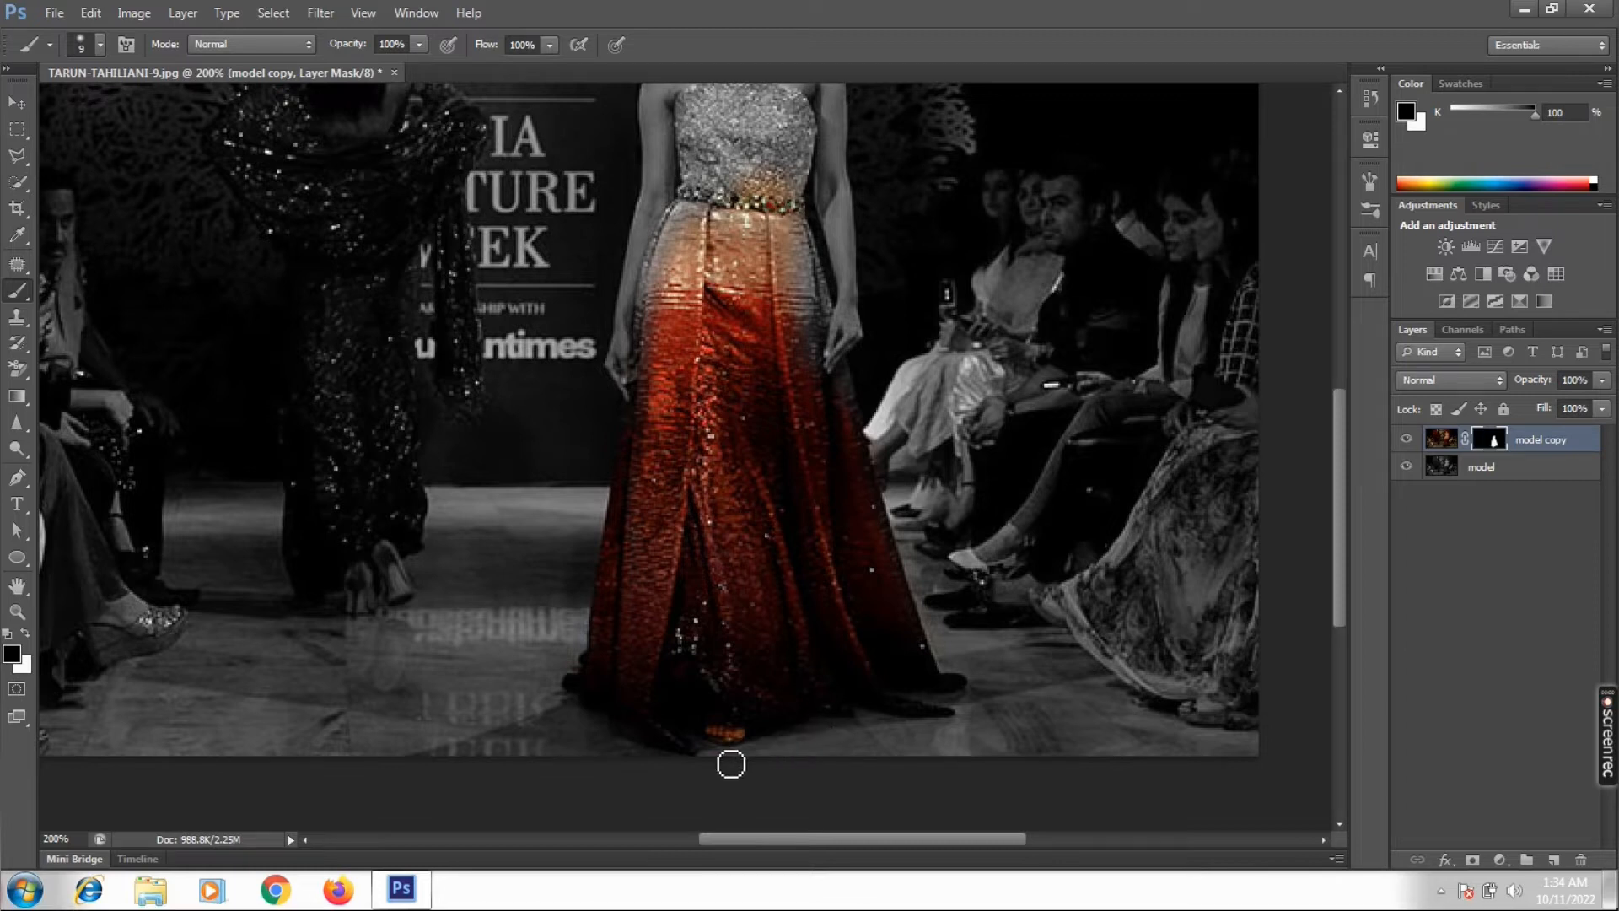
key(x)
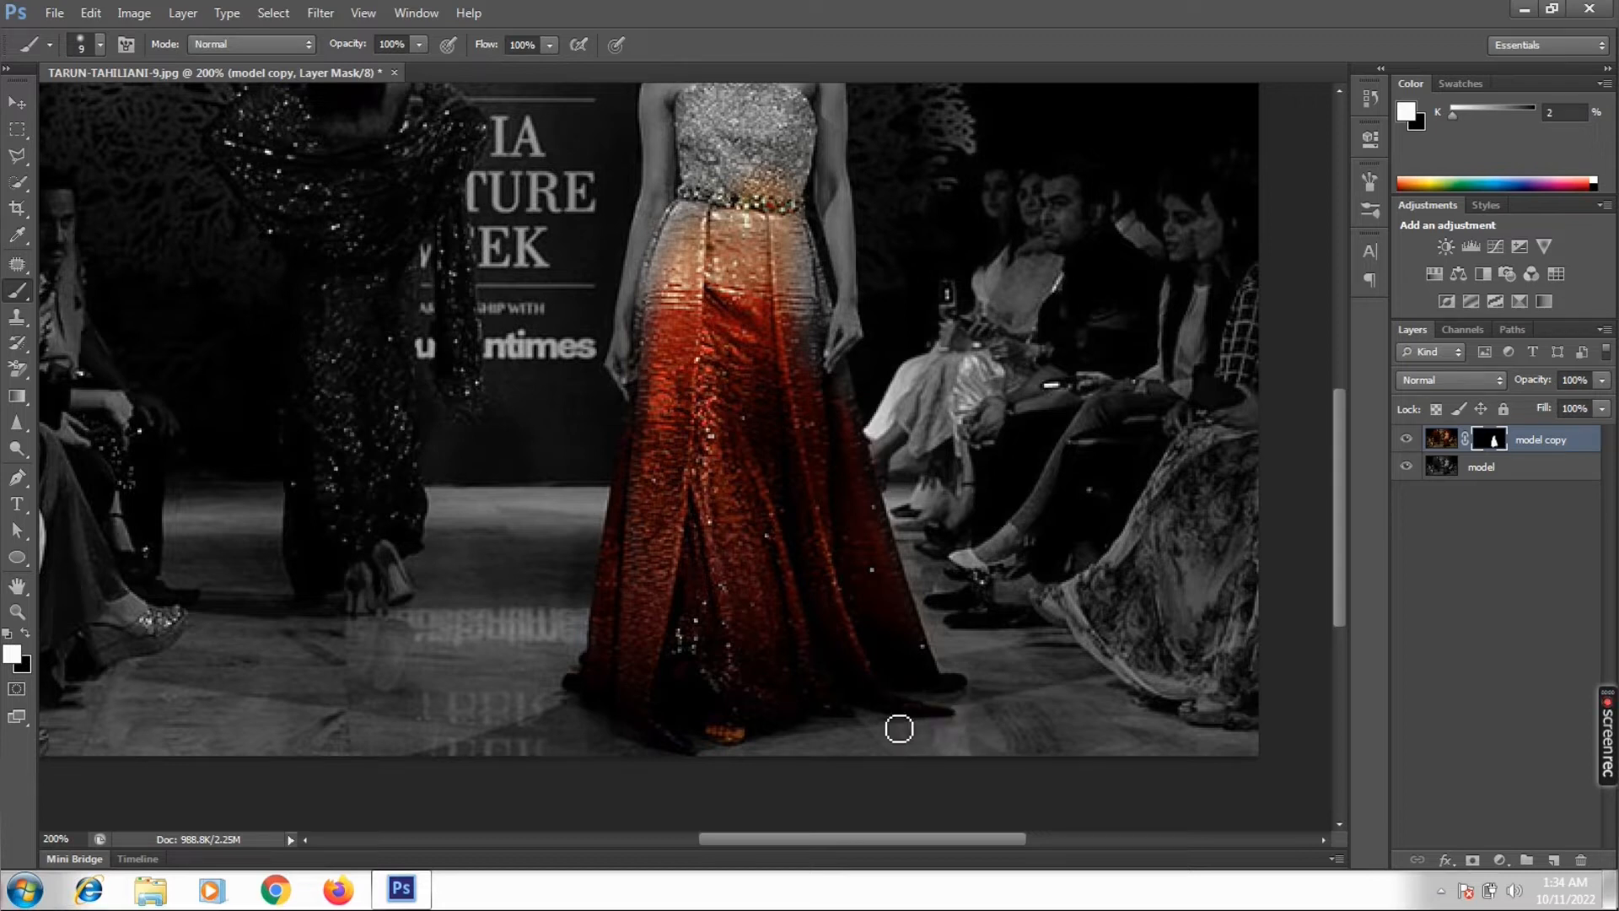
key(x)
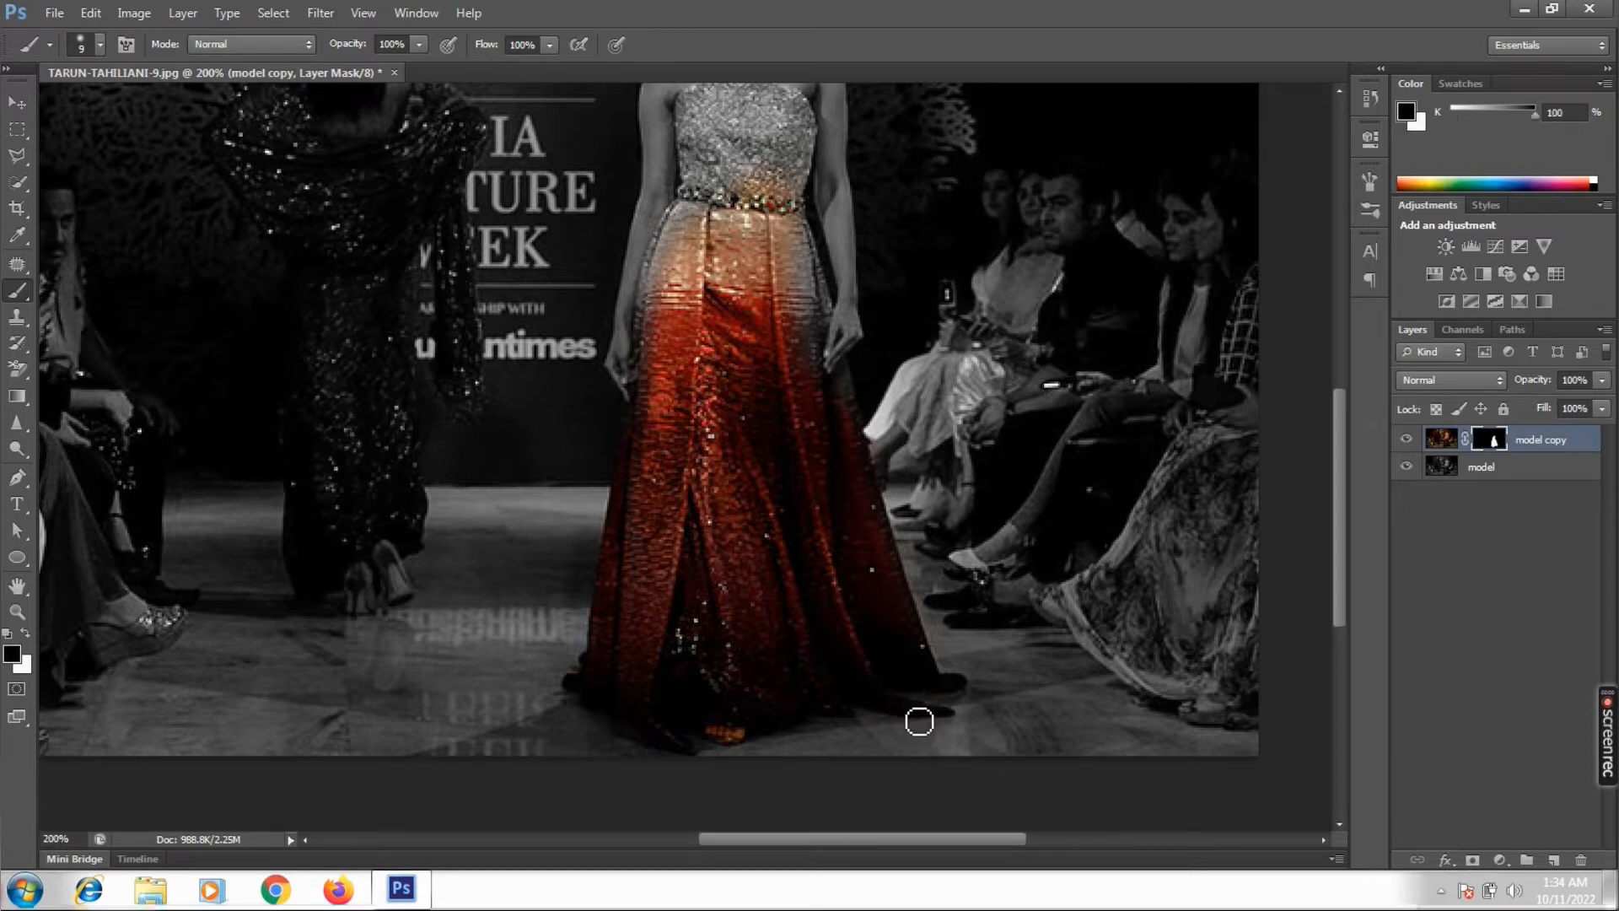
Paint white over the hem details with a 5 px brush and along the skirt's outer edge up to the hand at 8 px
key(x)
key(bracketleft)
key(bracketleft)
key(bracketleft)
key(bracketleft)
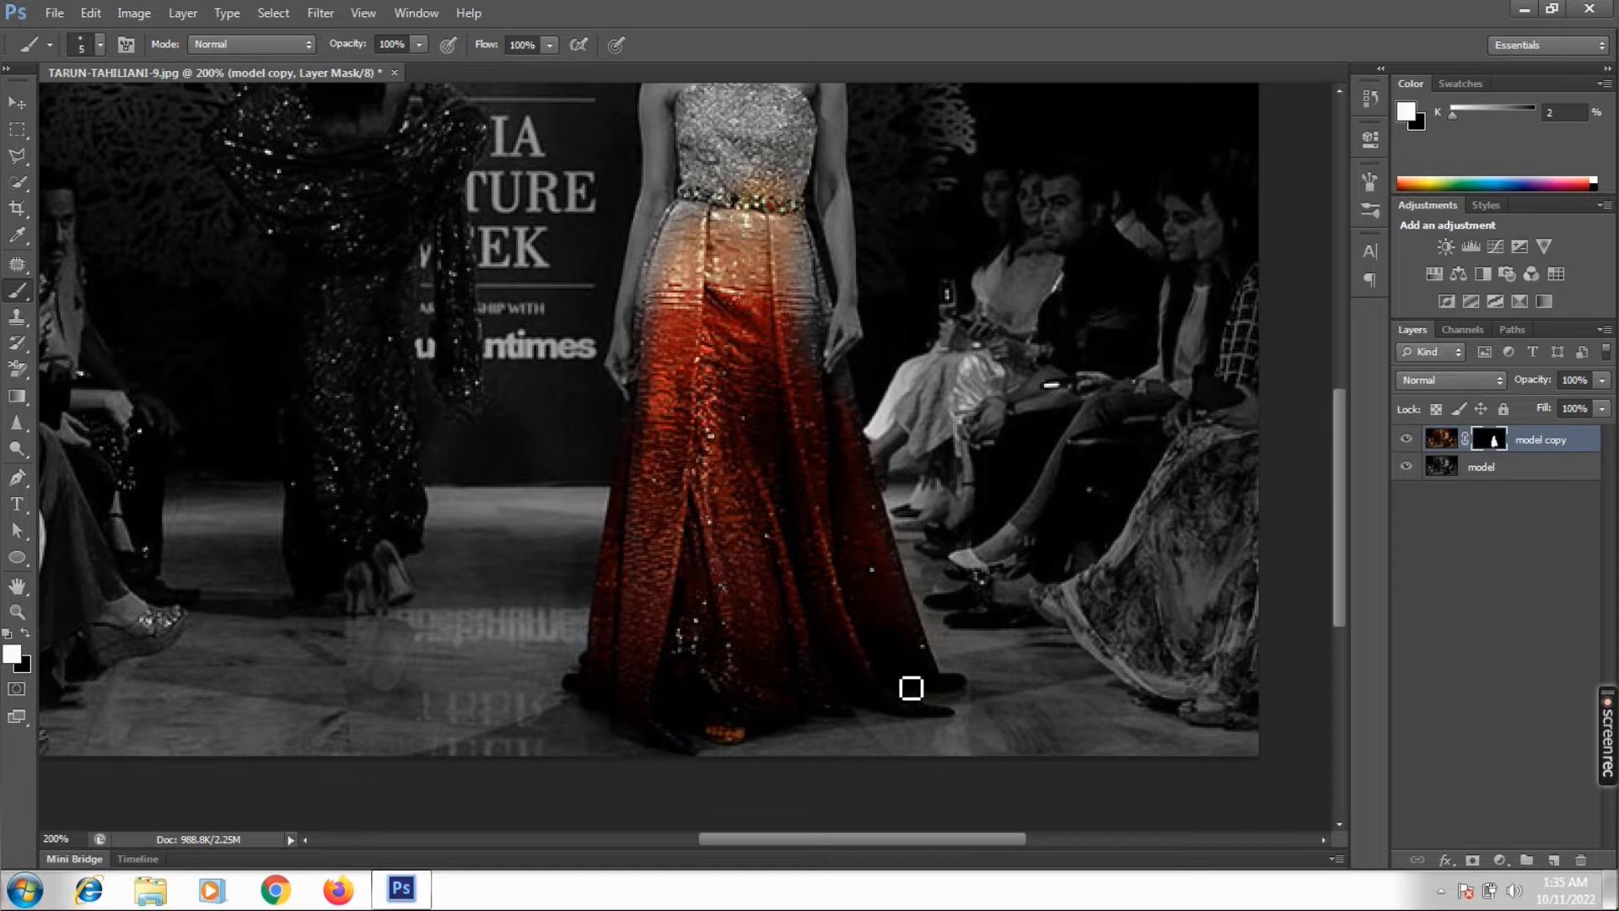
key(bracketright)
key(bracketright)
key(bracketright)
mouse_move(913, 569)
mouse_down()
mouse_move(843, 582)
mouse_move(754, 661)
mouse_up()
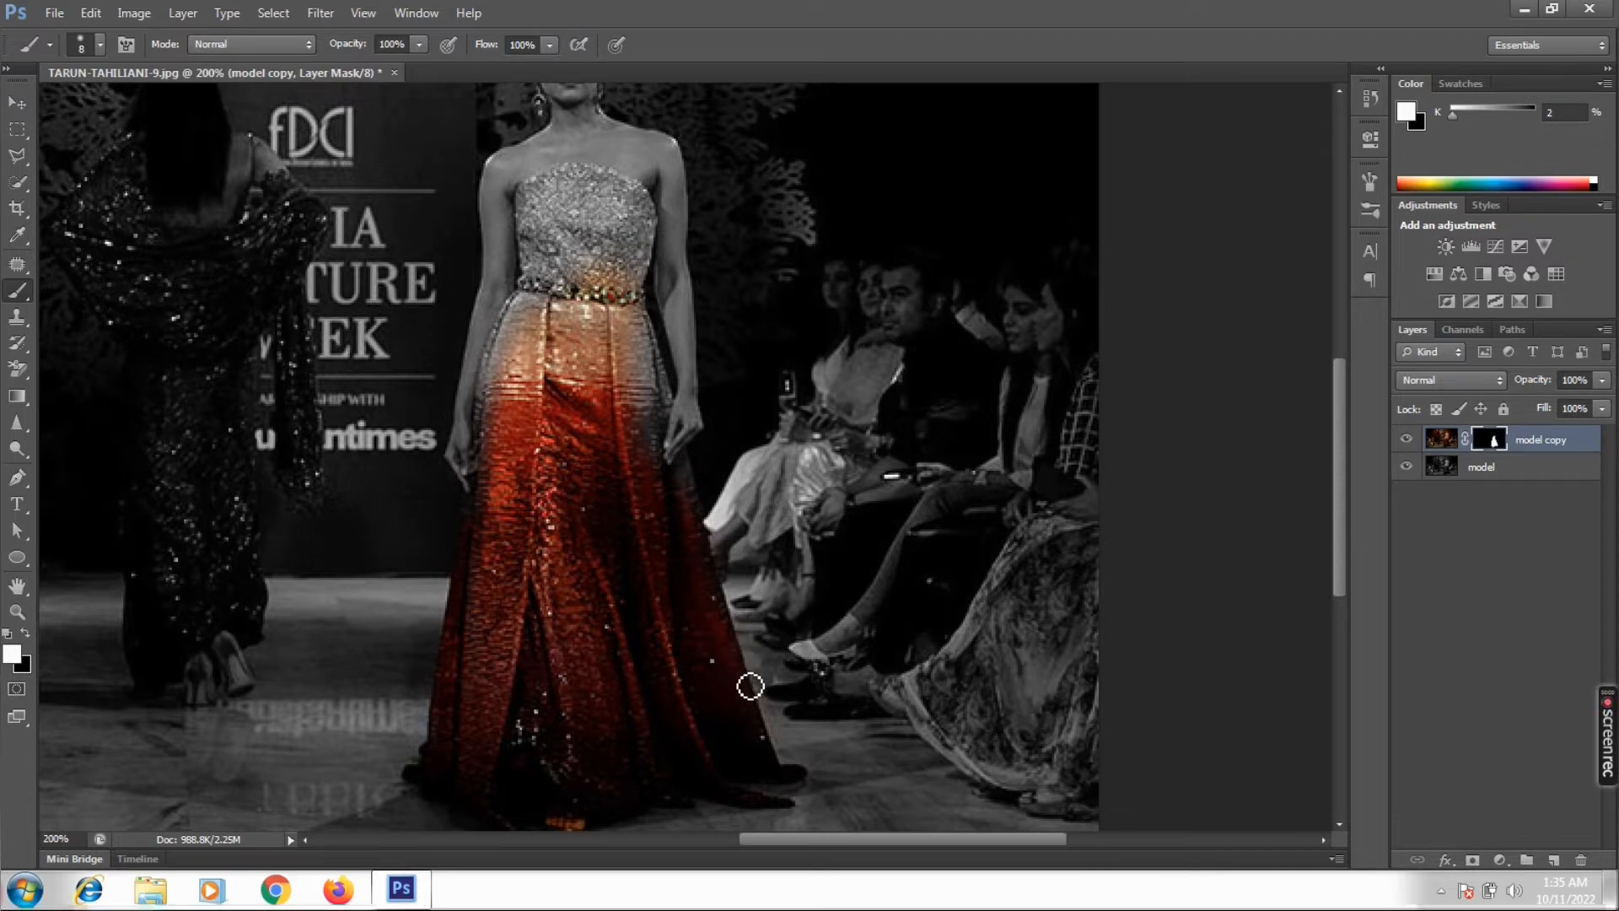
mouse_move(716, 587)
mouse_down()
mouse_move(688, 483)
mouse_move(665, 516)
mouse_up()
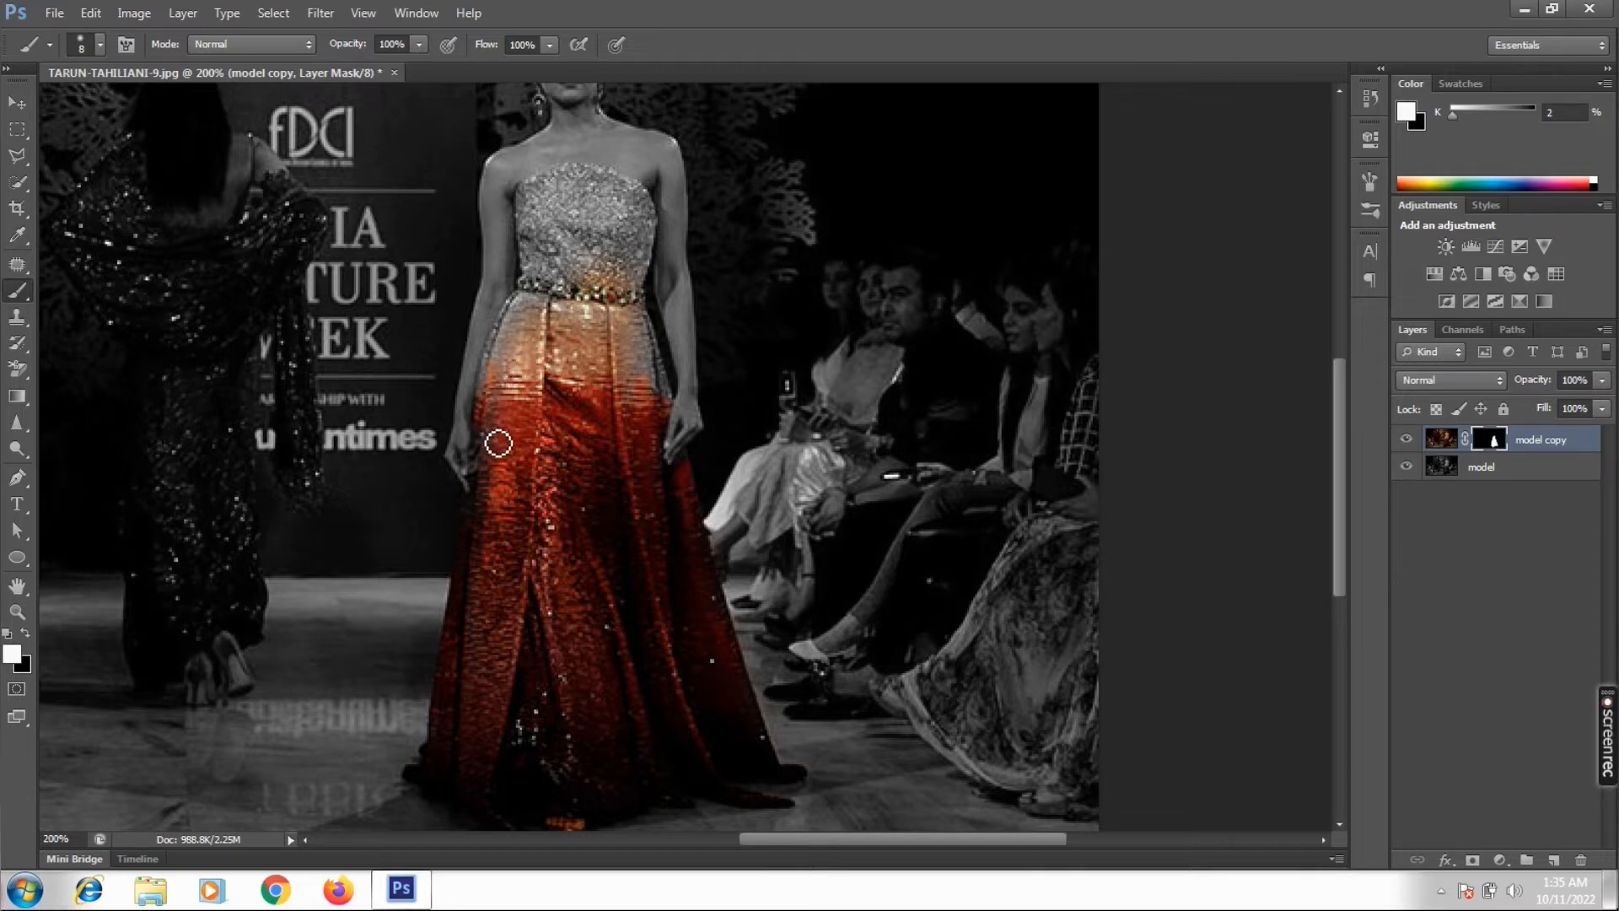
Reveal the color of the upper skirt along both hips and below the belt with the 8 px white brush
key(z)
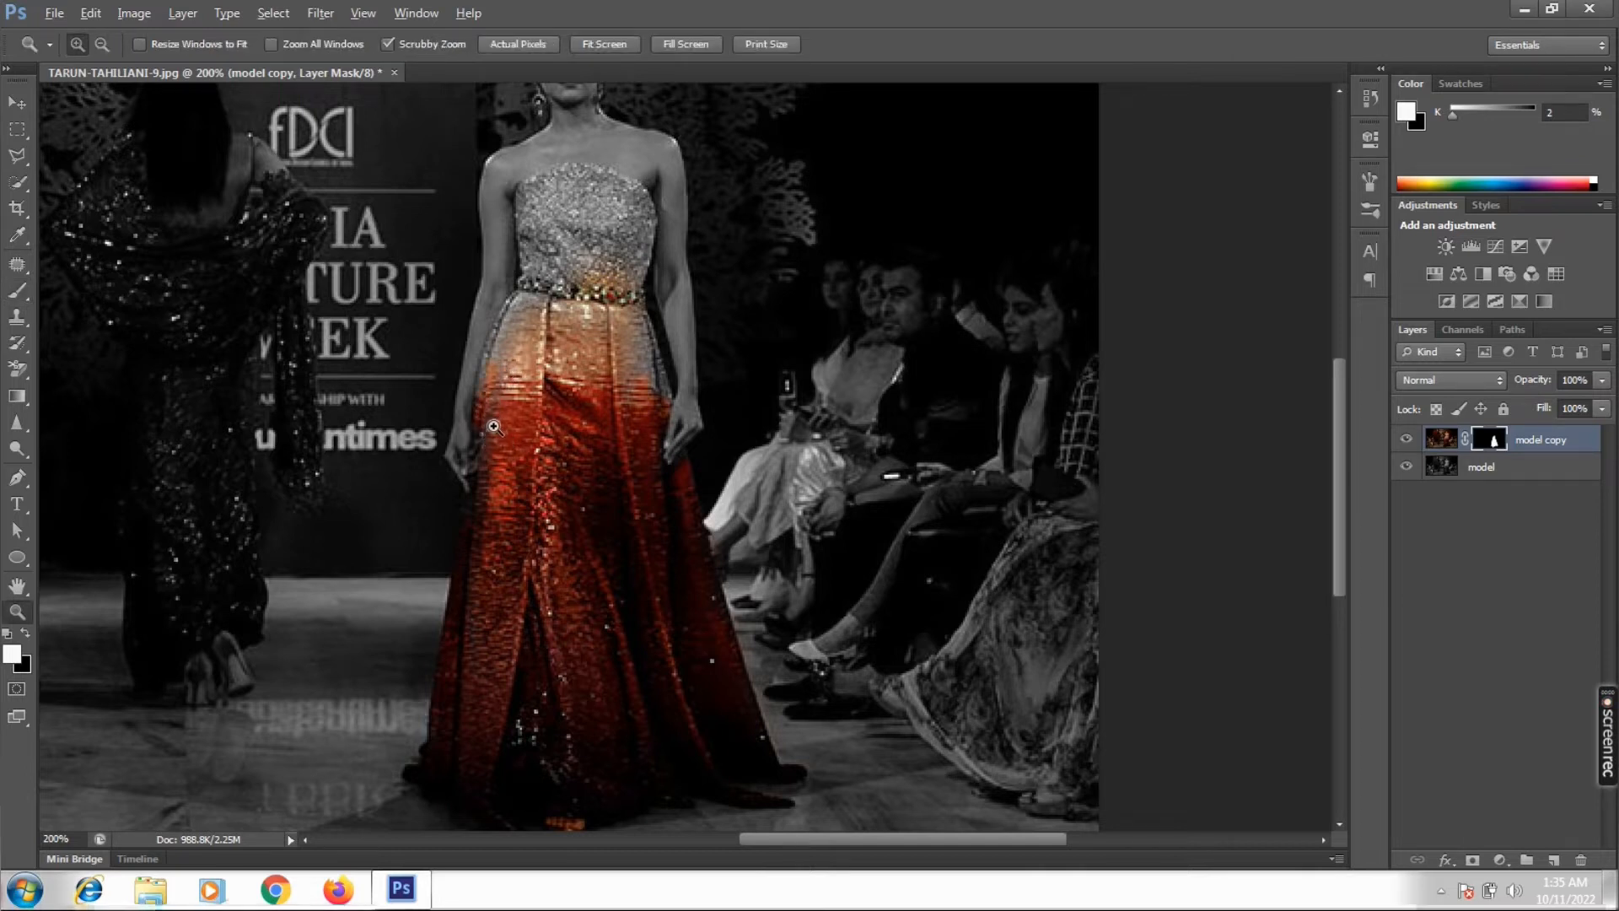
click(497, 427)
click(499, 431)
key(b)
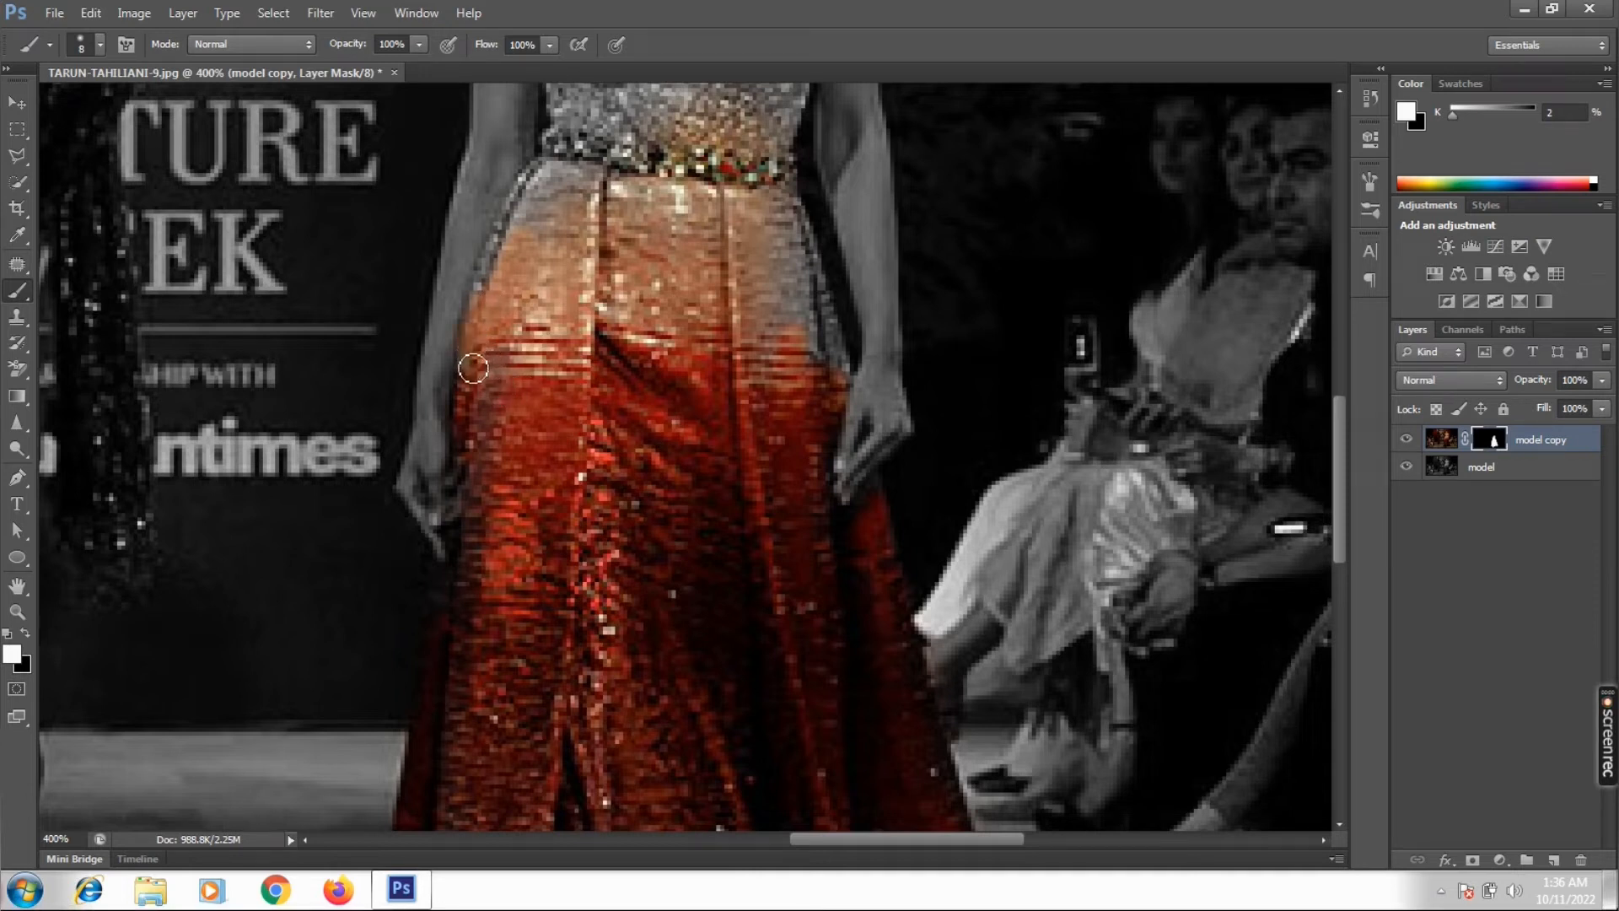
key(z)
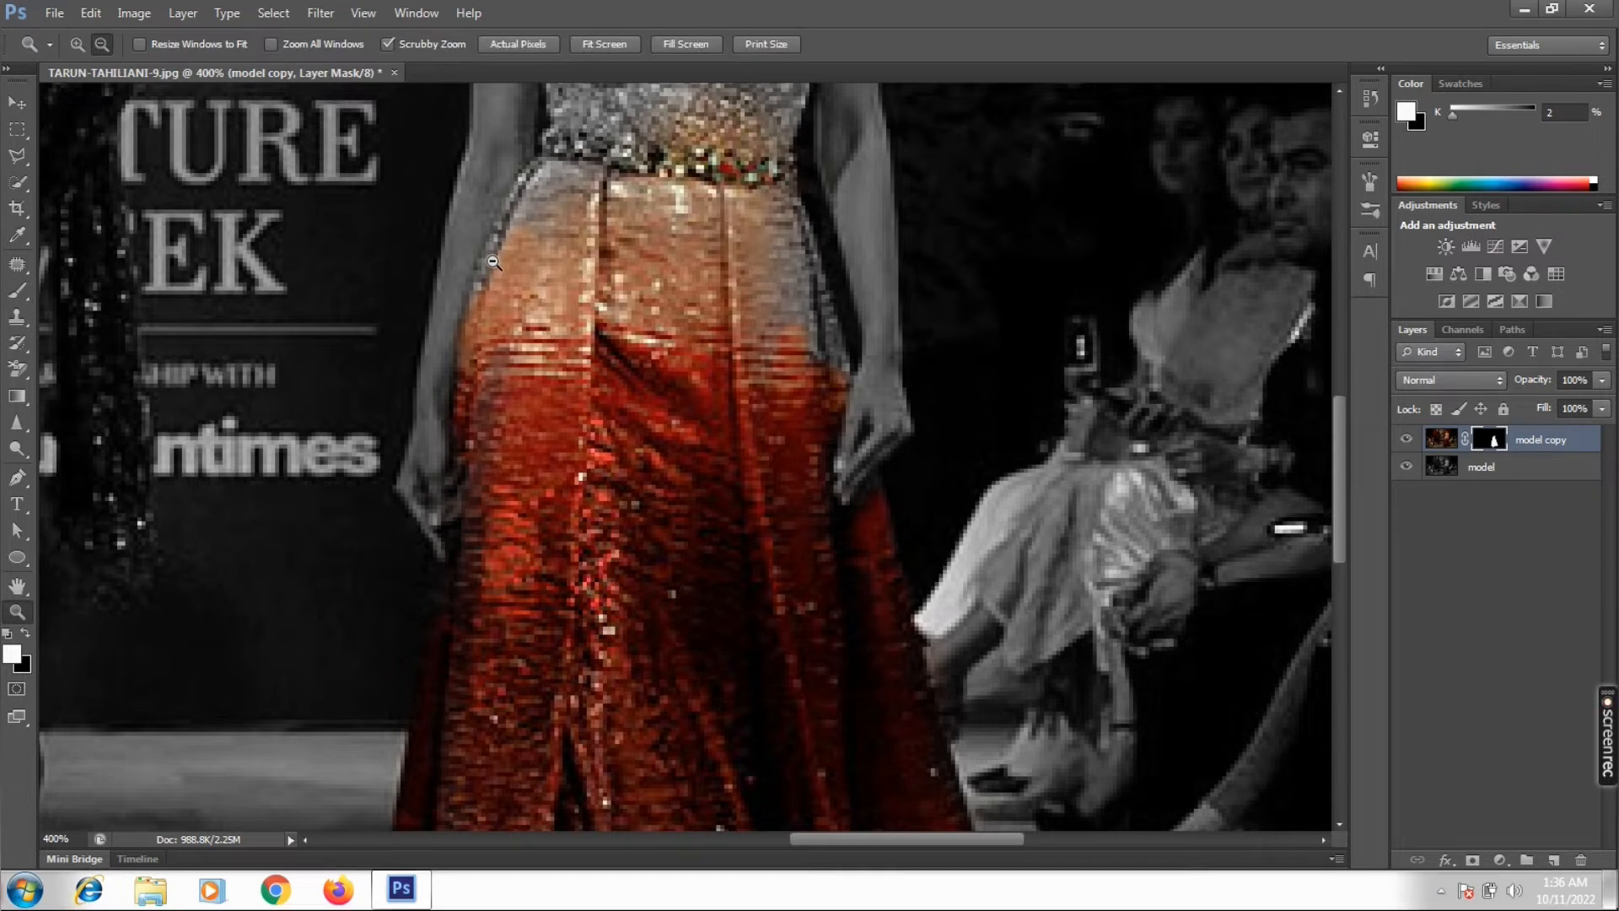
key(b)
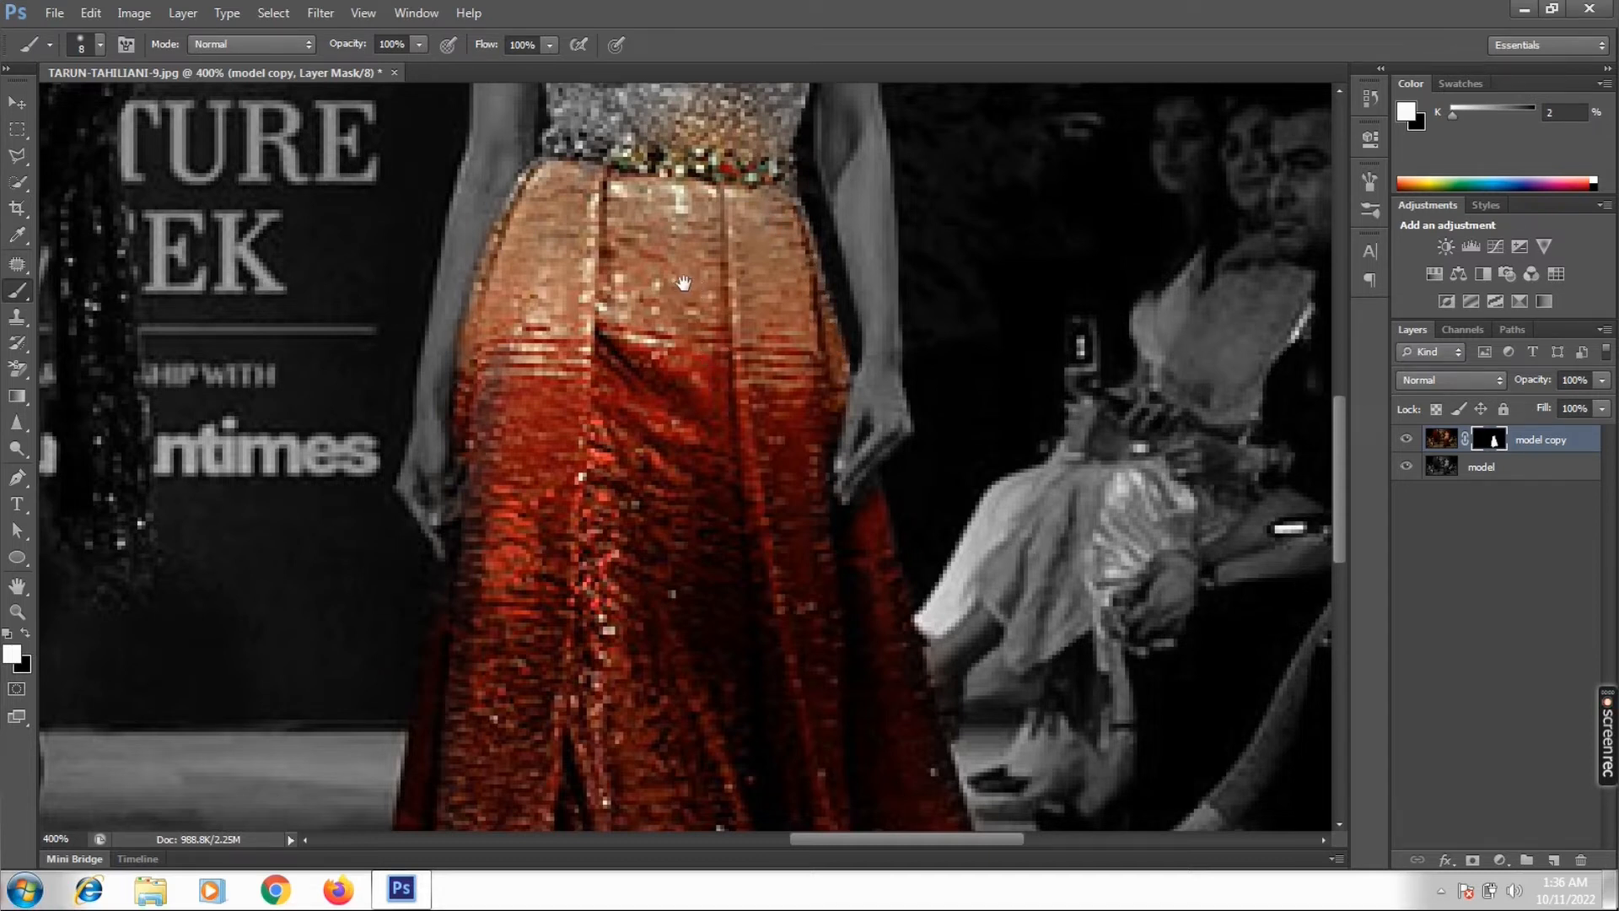
Paint white on the mask with the 8 px brush over the bodice's center and left side, including the left end of the jeweled belt
mouse_move(683, 289)
mouse_down()
mouse_move(696, 628)
mouse_move(680, 666)
mouse_up()
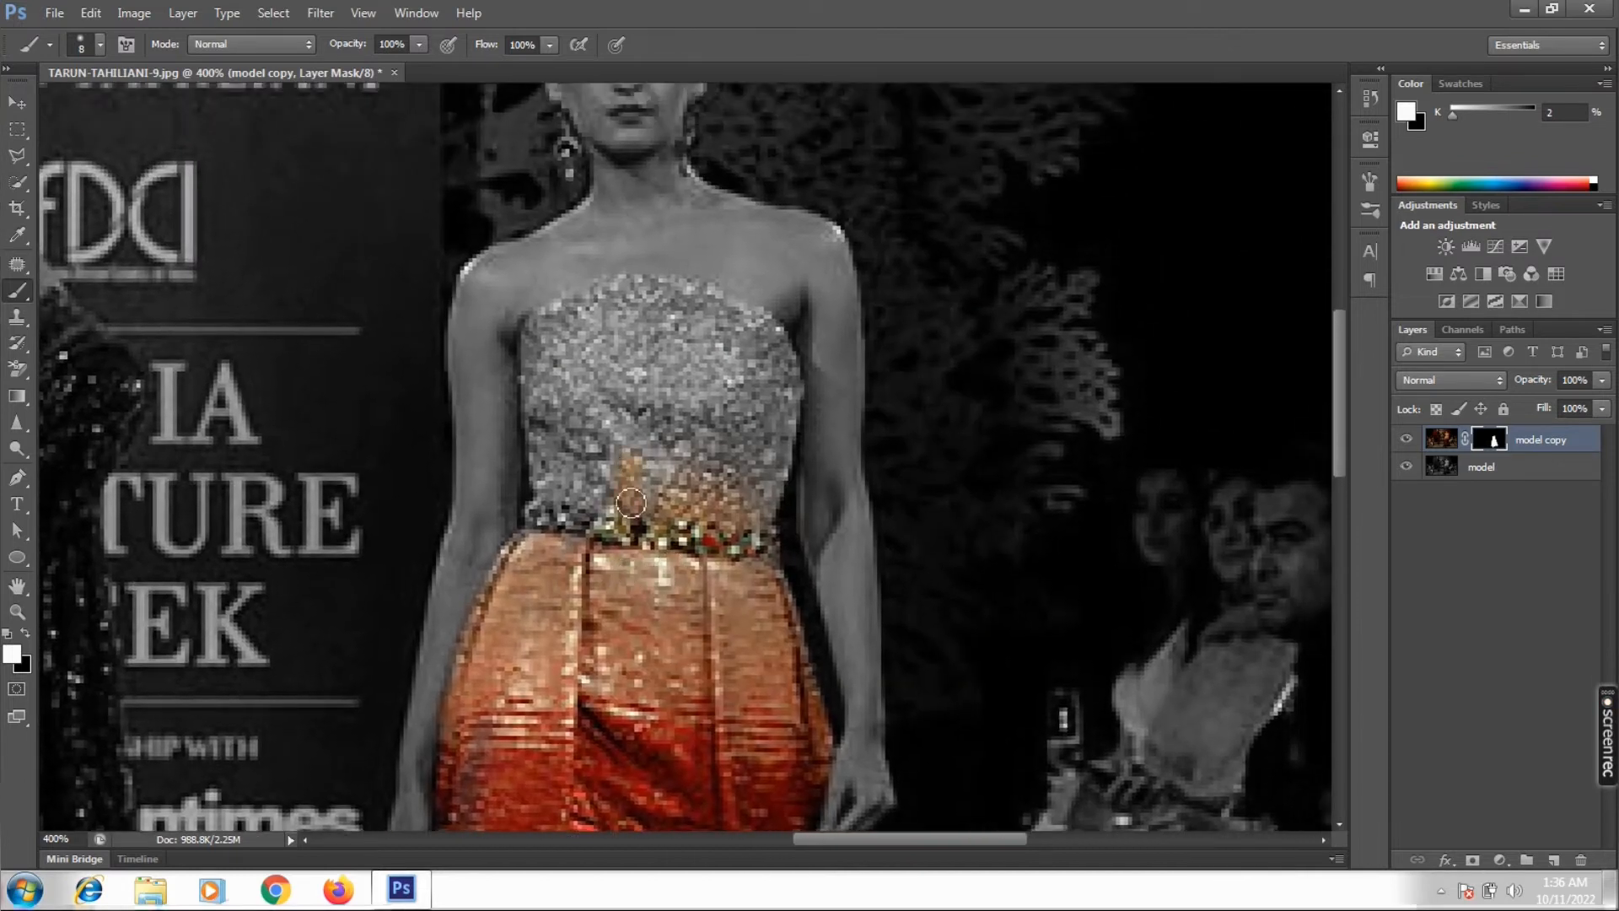
mouse_move(631, 504)
mouse_down()
mouse_move(706, 454)
mouse_move(696, 363)
mouse_move(688, 485)
mouse_up()
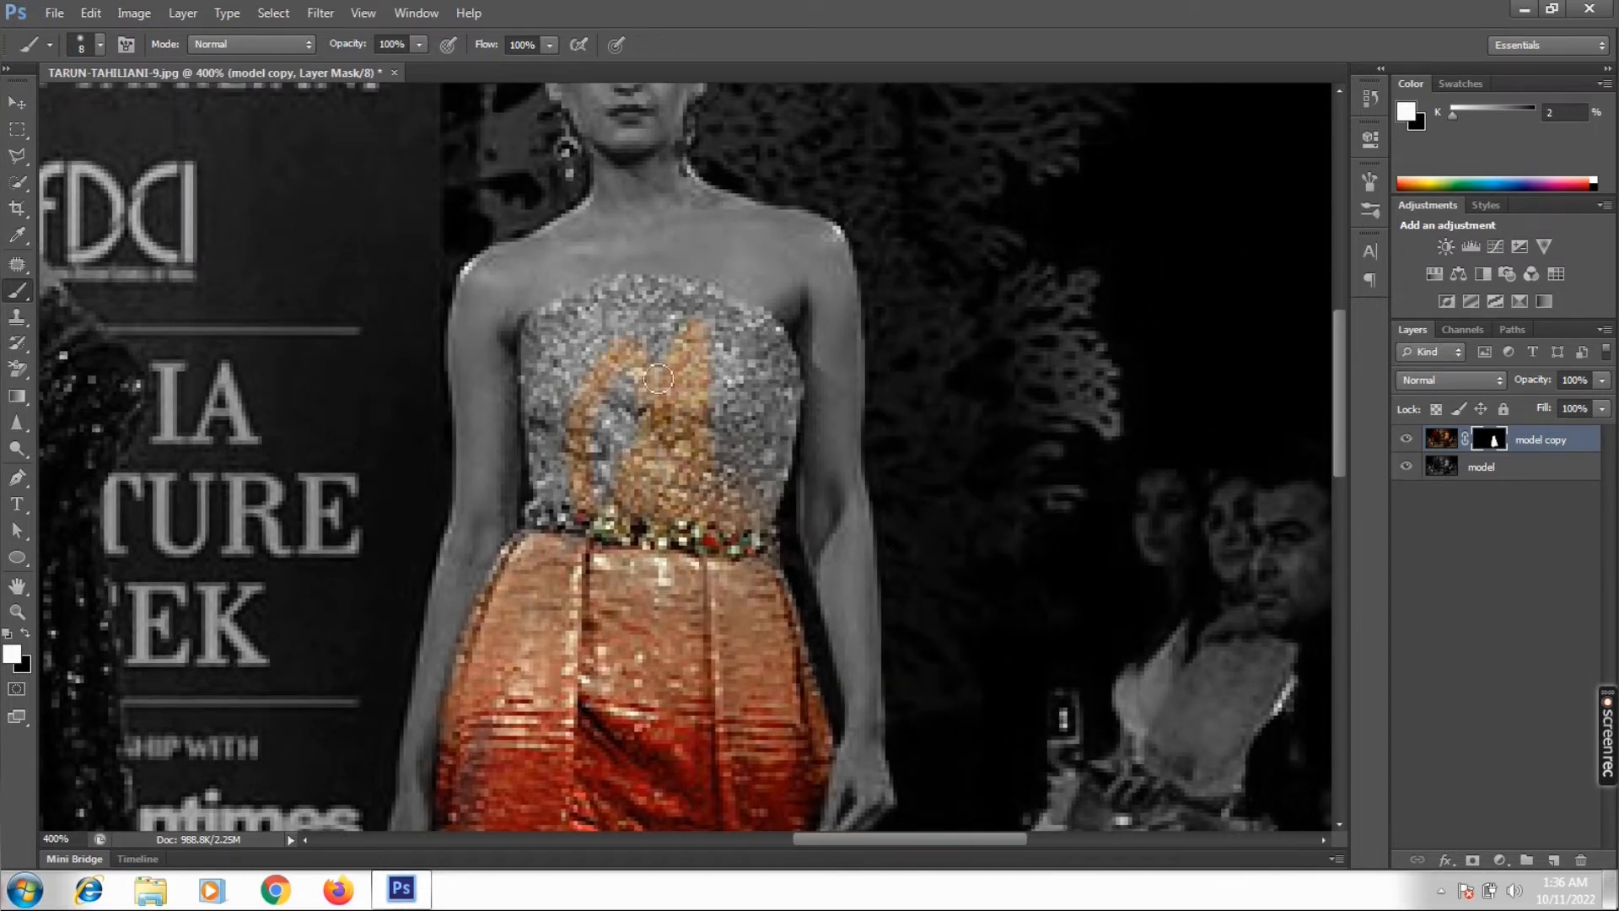
mouse_move(658, 379)
mouse_down()
mouse_move(589, 504)
mouse_move(644, 459)
mouse_move(651, 381)
mouse_move(639, 479)
mouse_move(624, 501)
mouse_move(619, 481)
mouse_move(583, 556)
mouse_move(572, 512)
mouse_move(549, 516)
mouse_move(570, 493)
mouse_move(543, 561)
mouse_move(559, 427)
mouse_up()
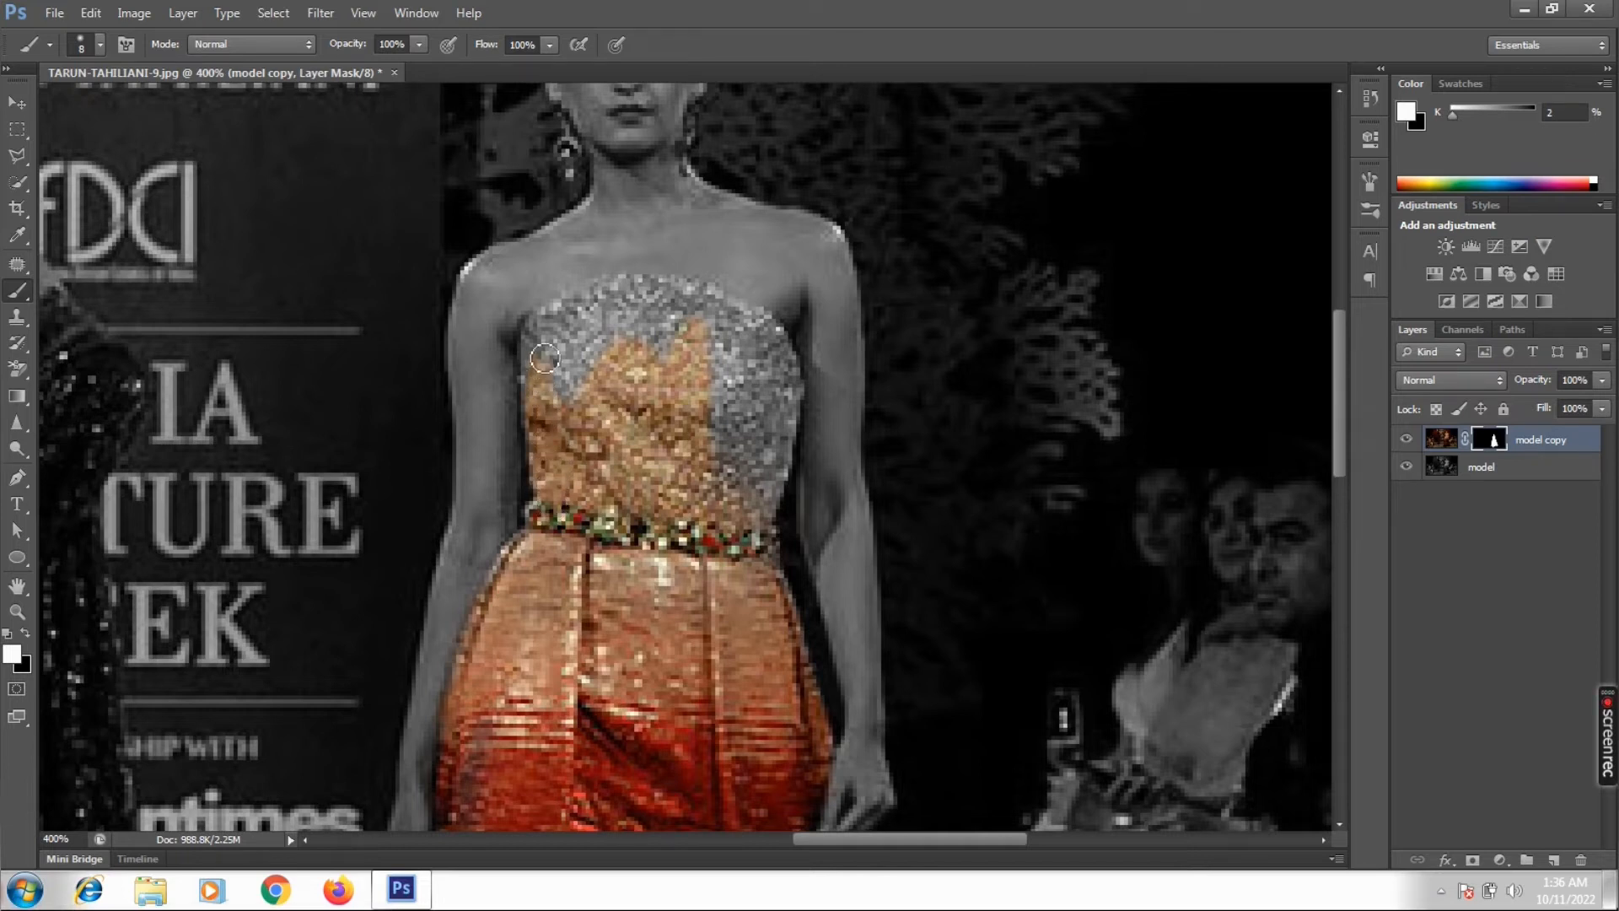
mouse_move(545, 358)
mouse_down()
mouse_move(613, 299)
mouse_move(590, 320)
mouse_move(578, 398)
mouse_move(593, 337)
mouse_move(554, 390)
mouse_move(604, 323)
mouse_move(610, 356)
mouse_move(654, 323)
mouse_move(656, 381)
mouse_up()
mouse_move(671, 323)
mouse_down()
mouse_move(623, 319)
mouse_move(625, 295)
mouse_move(693, 312)
mouse_move(631, 293)
mouse_move(690, 323)
mouse_up()
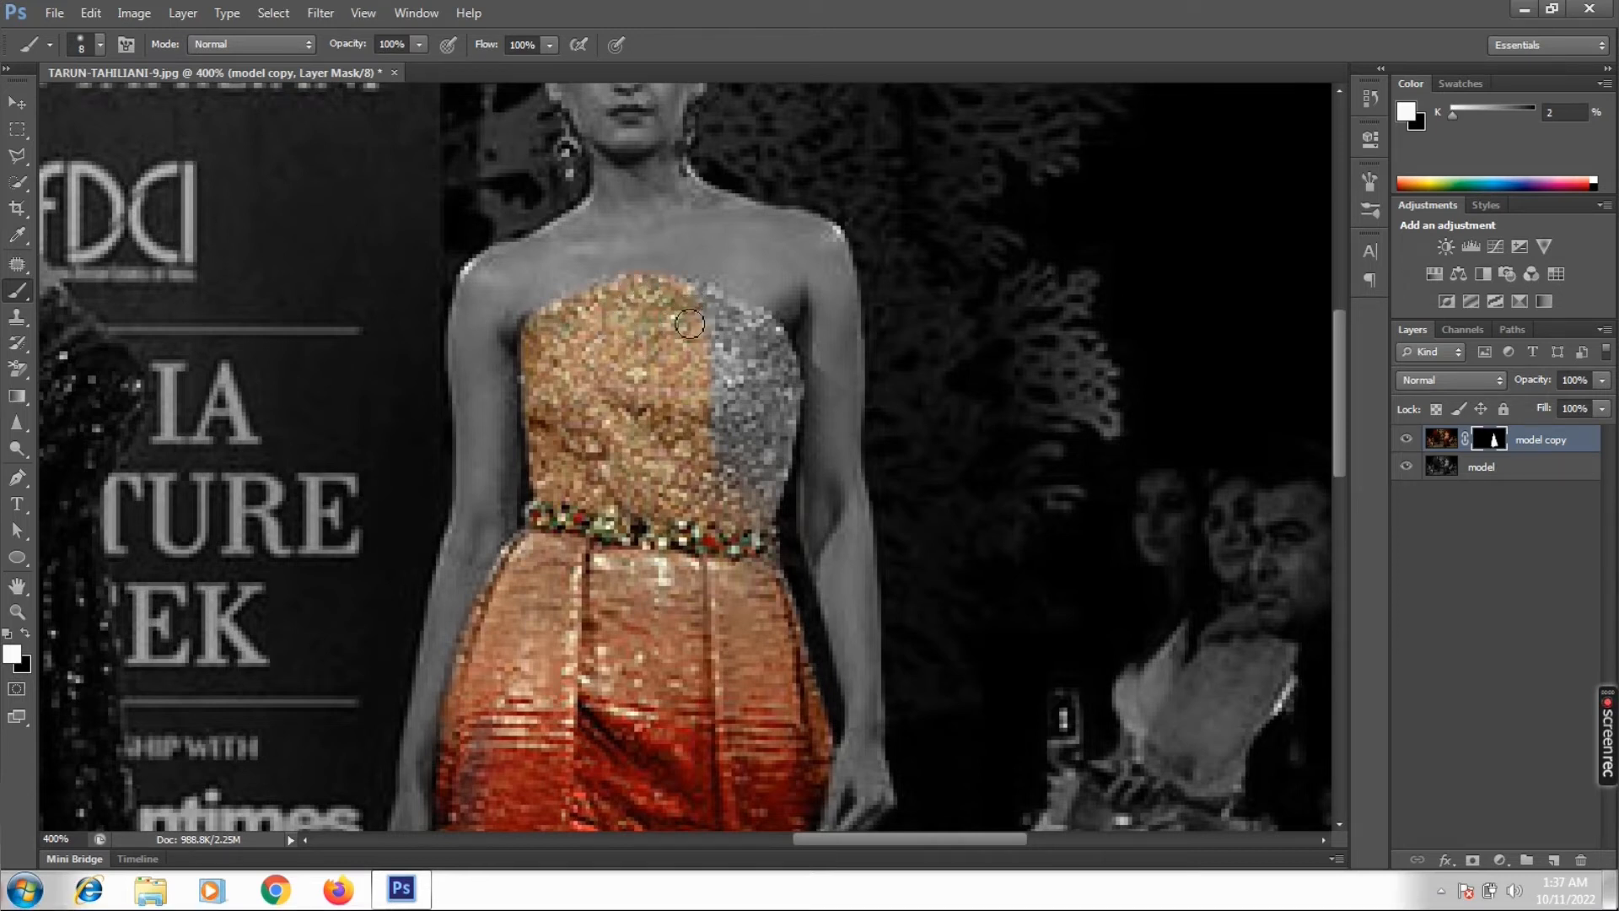
Touch up the neckline edge with black, and reveal the color of the bodice's remaining right side with the 8 px white brush
key(x)
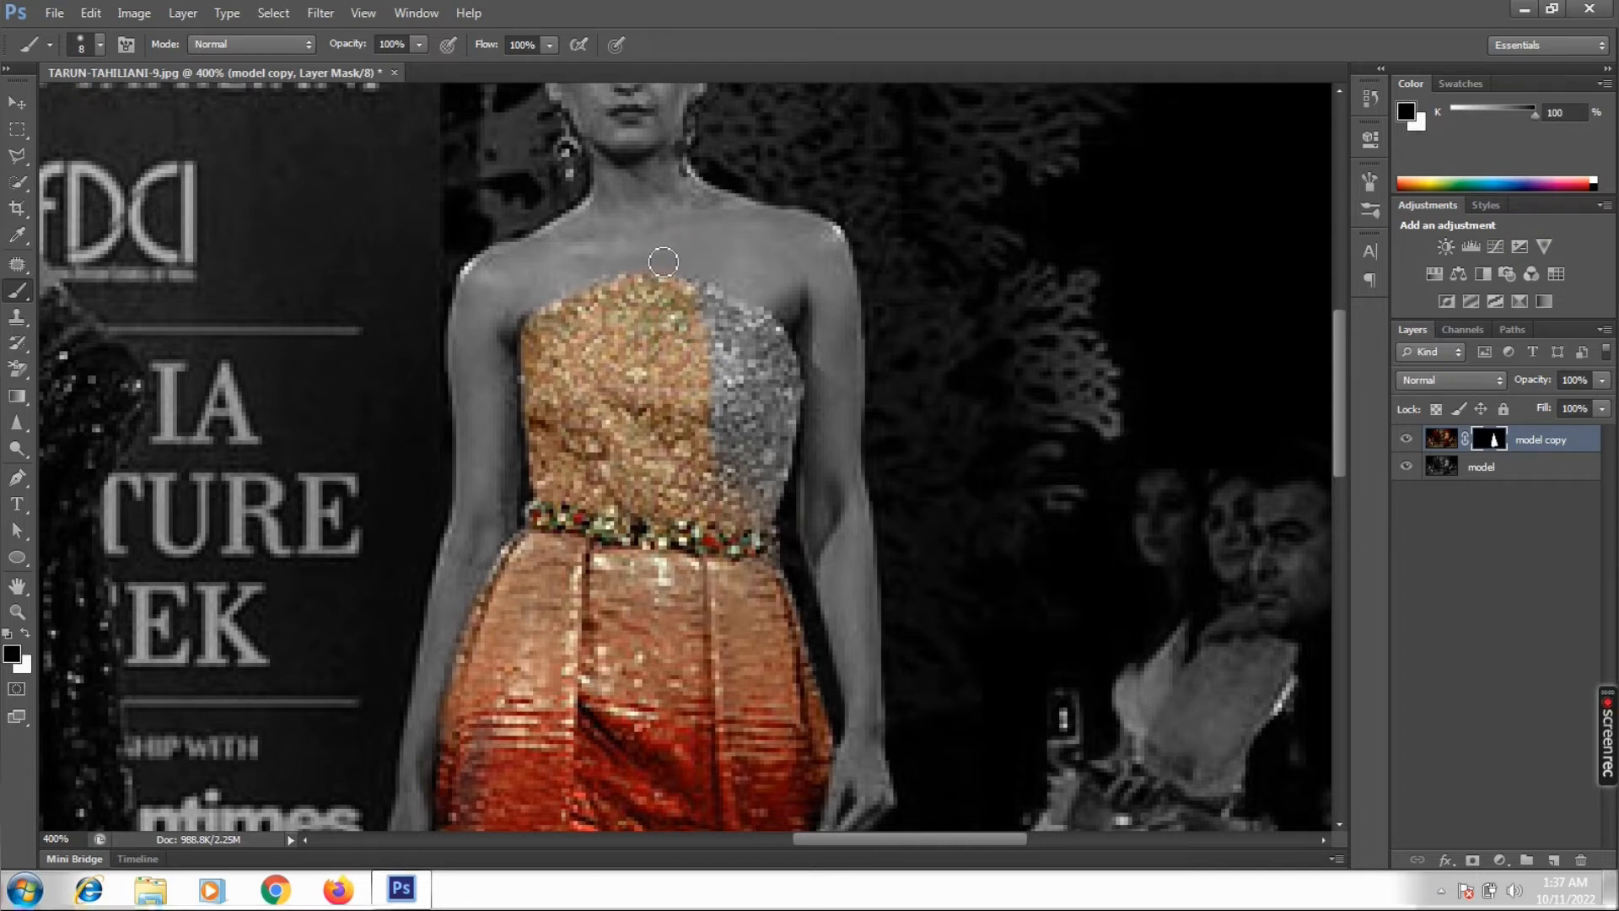
key(x)
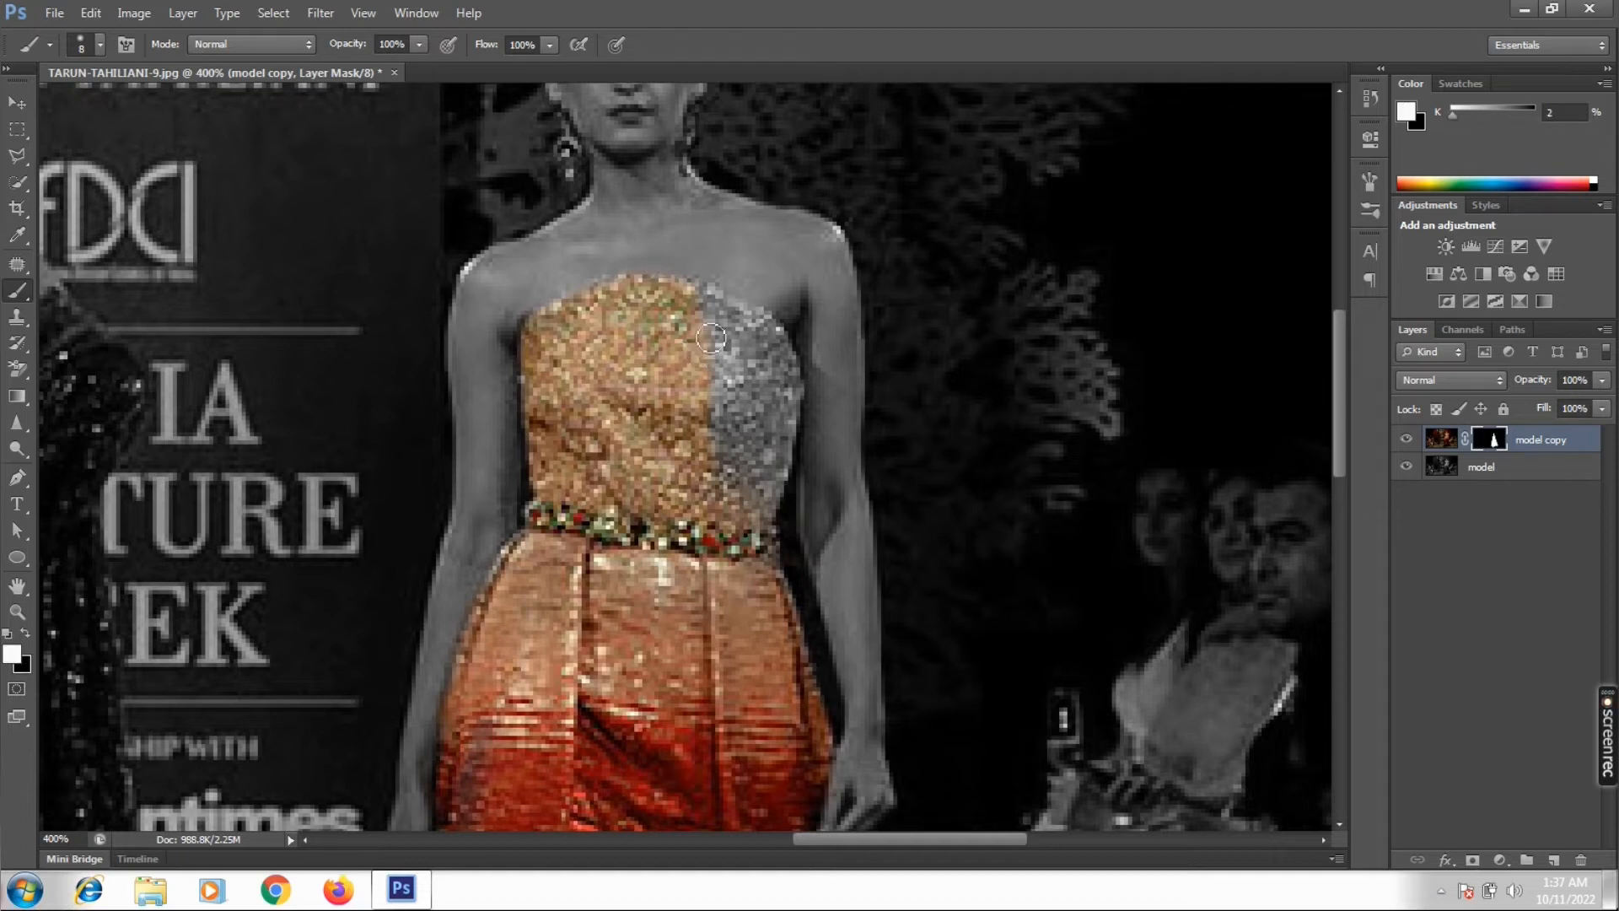
mouse_move(711, 339)
mouse_down()
mouse_move(717, 496)
mouse_move(722, 432)
mouse_move(734, 482)
mouse_move(756, 435)
mouse_up()
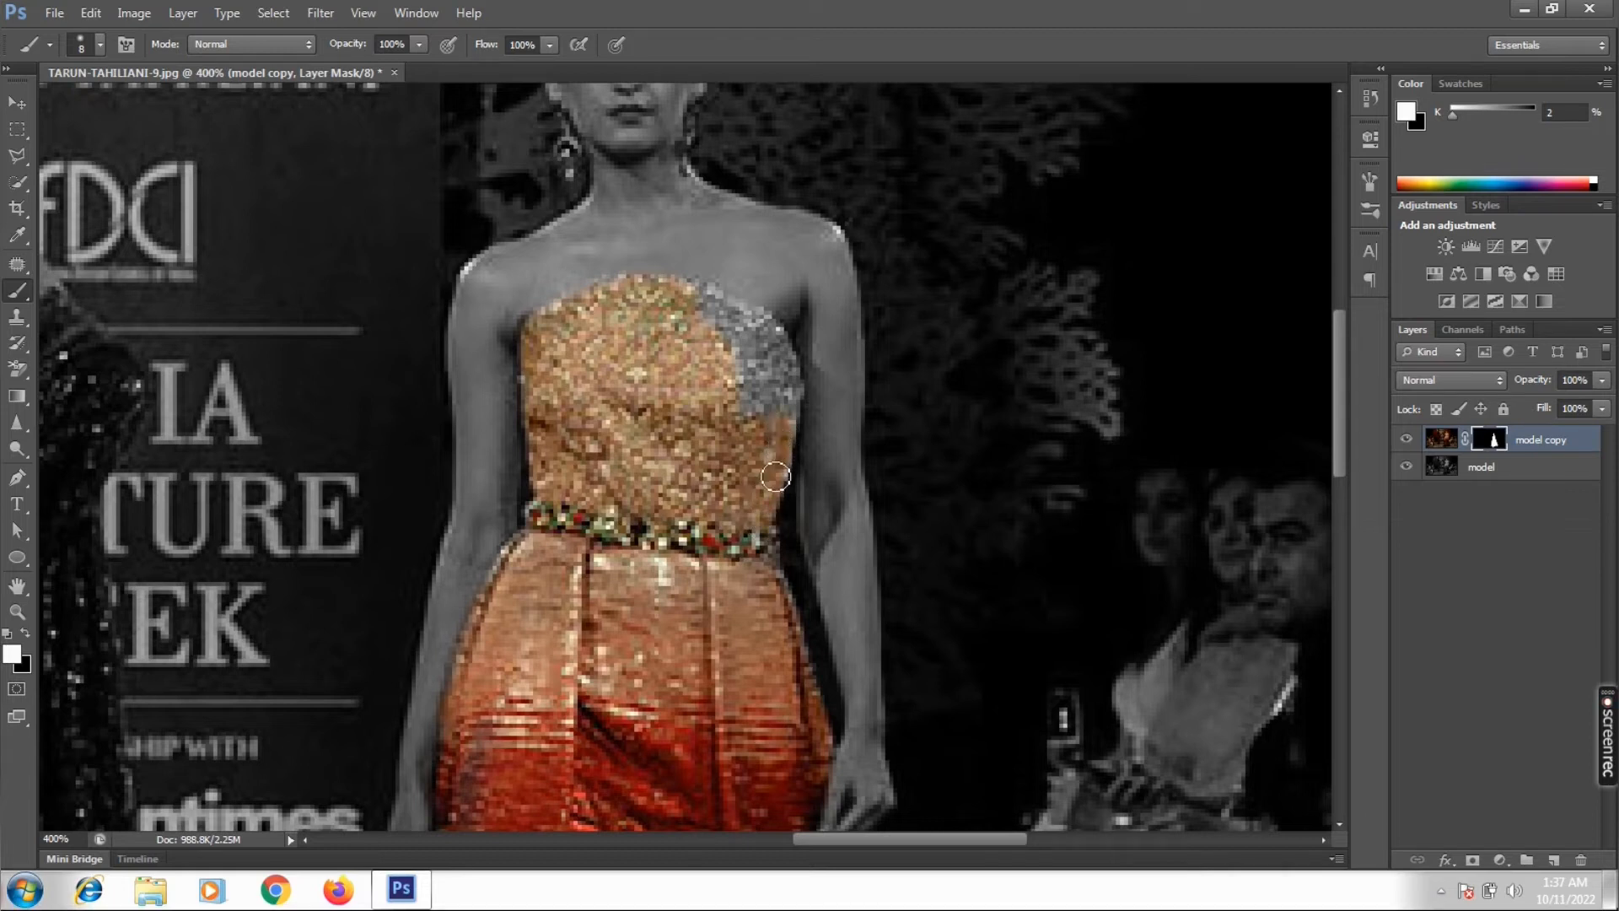
mouse_move(738, 460)
mouse_down()
mouse_move(757, 358)
mouse_move(755, 390)
mouse_move(747, 335)
mouse_move(715, 334)
mouse_move(753, 346)
mouse_move(672, 299)
mouse_up()
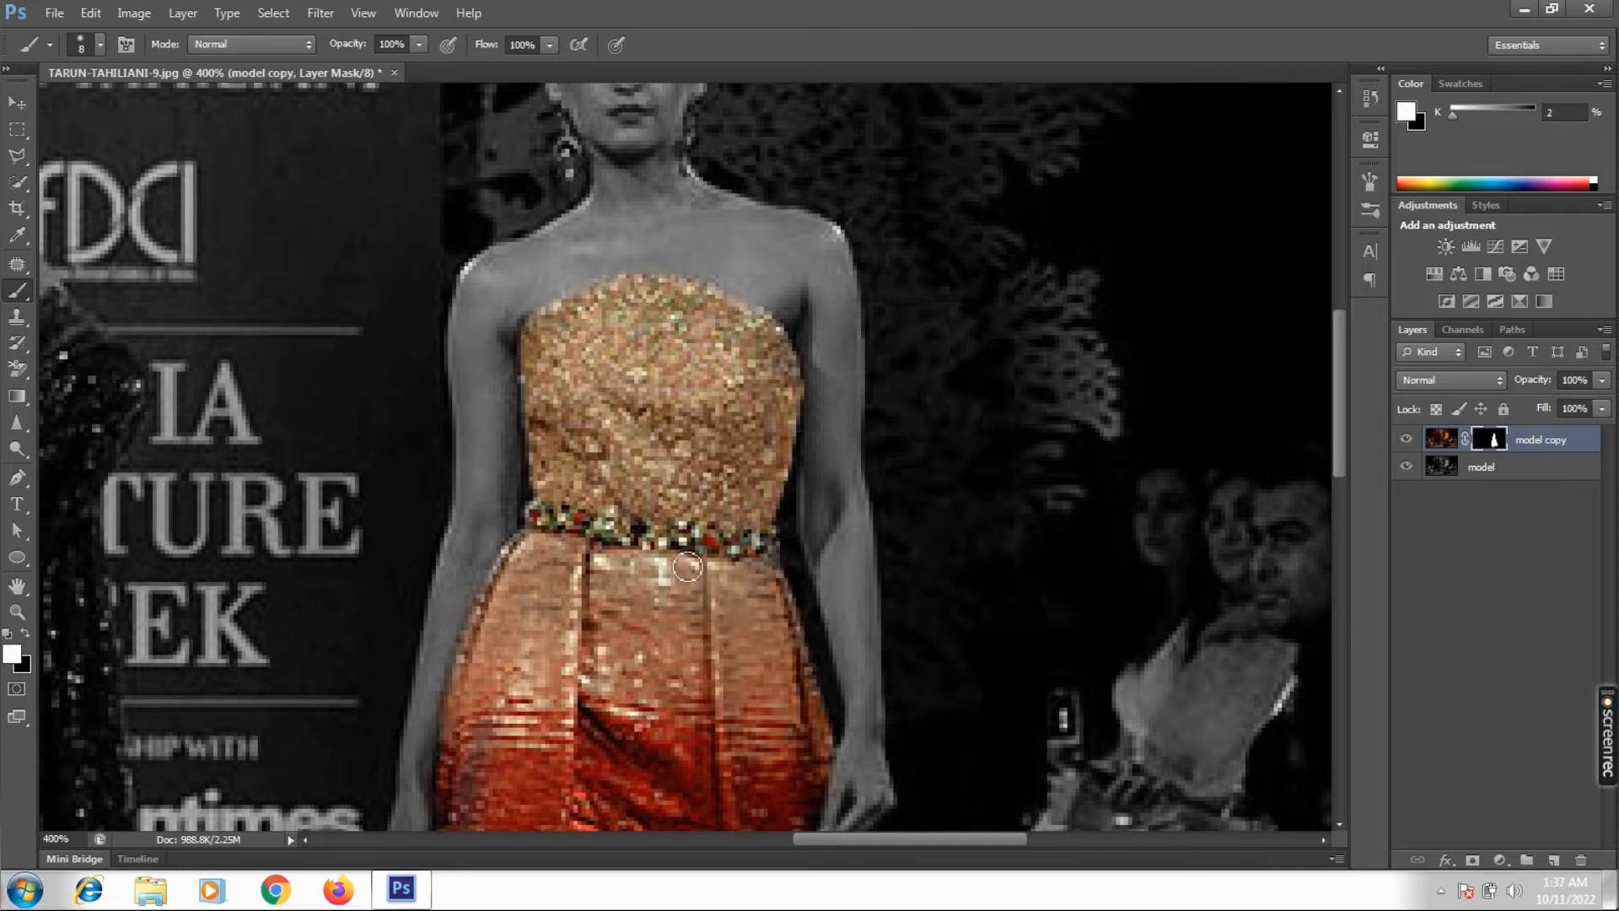
Reveal the red branch backdrop behind the back-turned model by painting white on the mask, enlarging the brush to 30 px
key(ctrl+minus)
key(ctrl+minus)
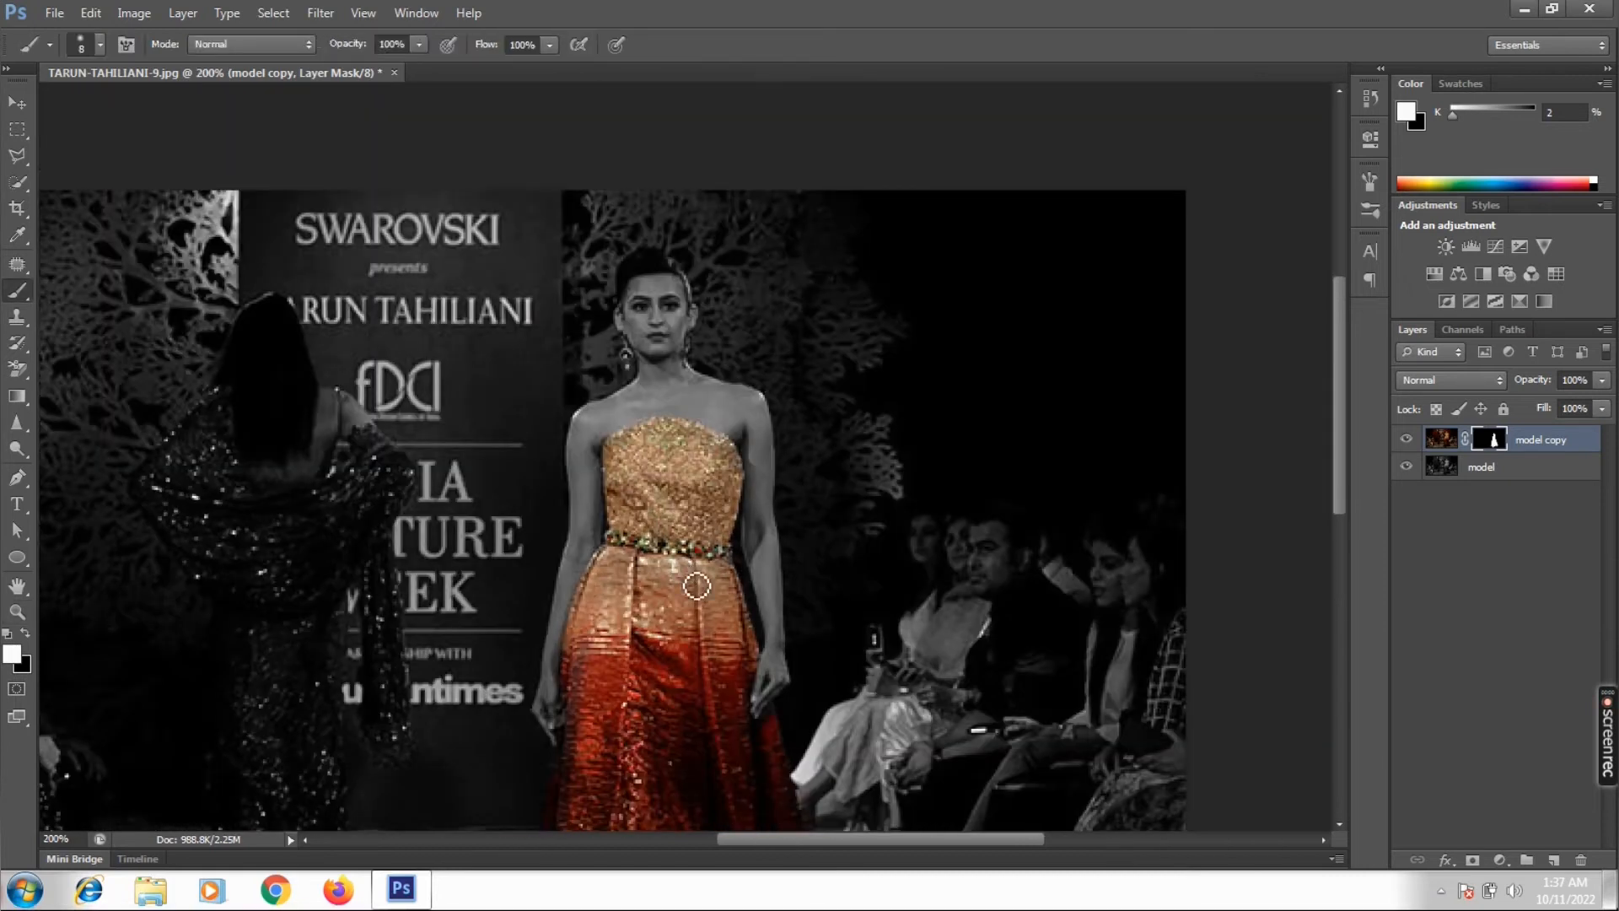
key(ctrl+minus)
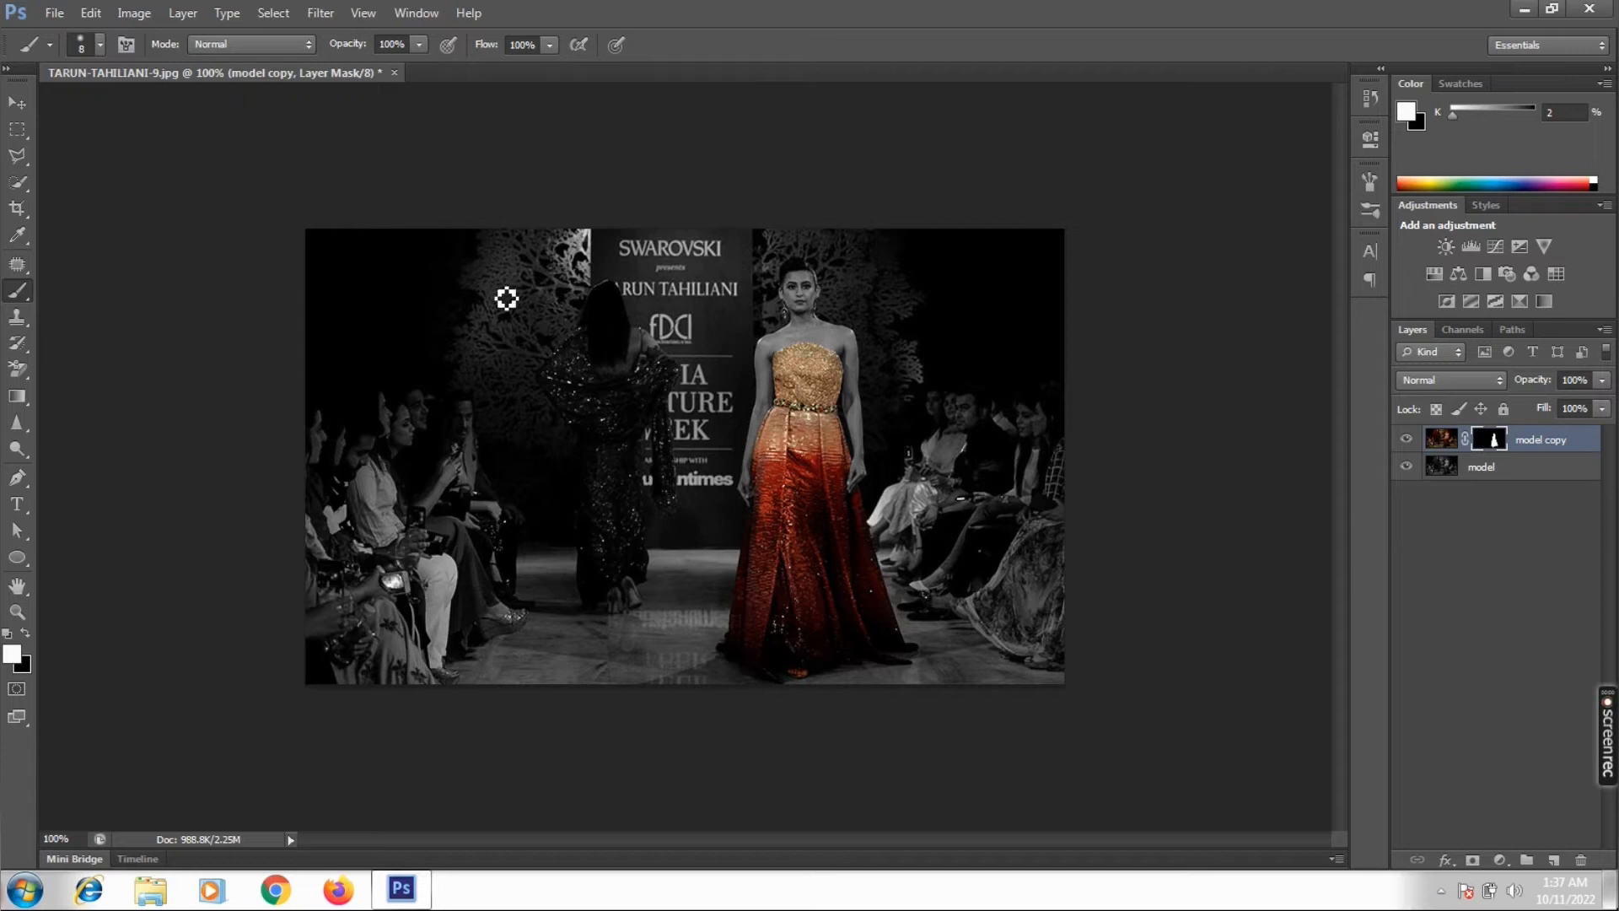
key(z)
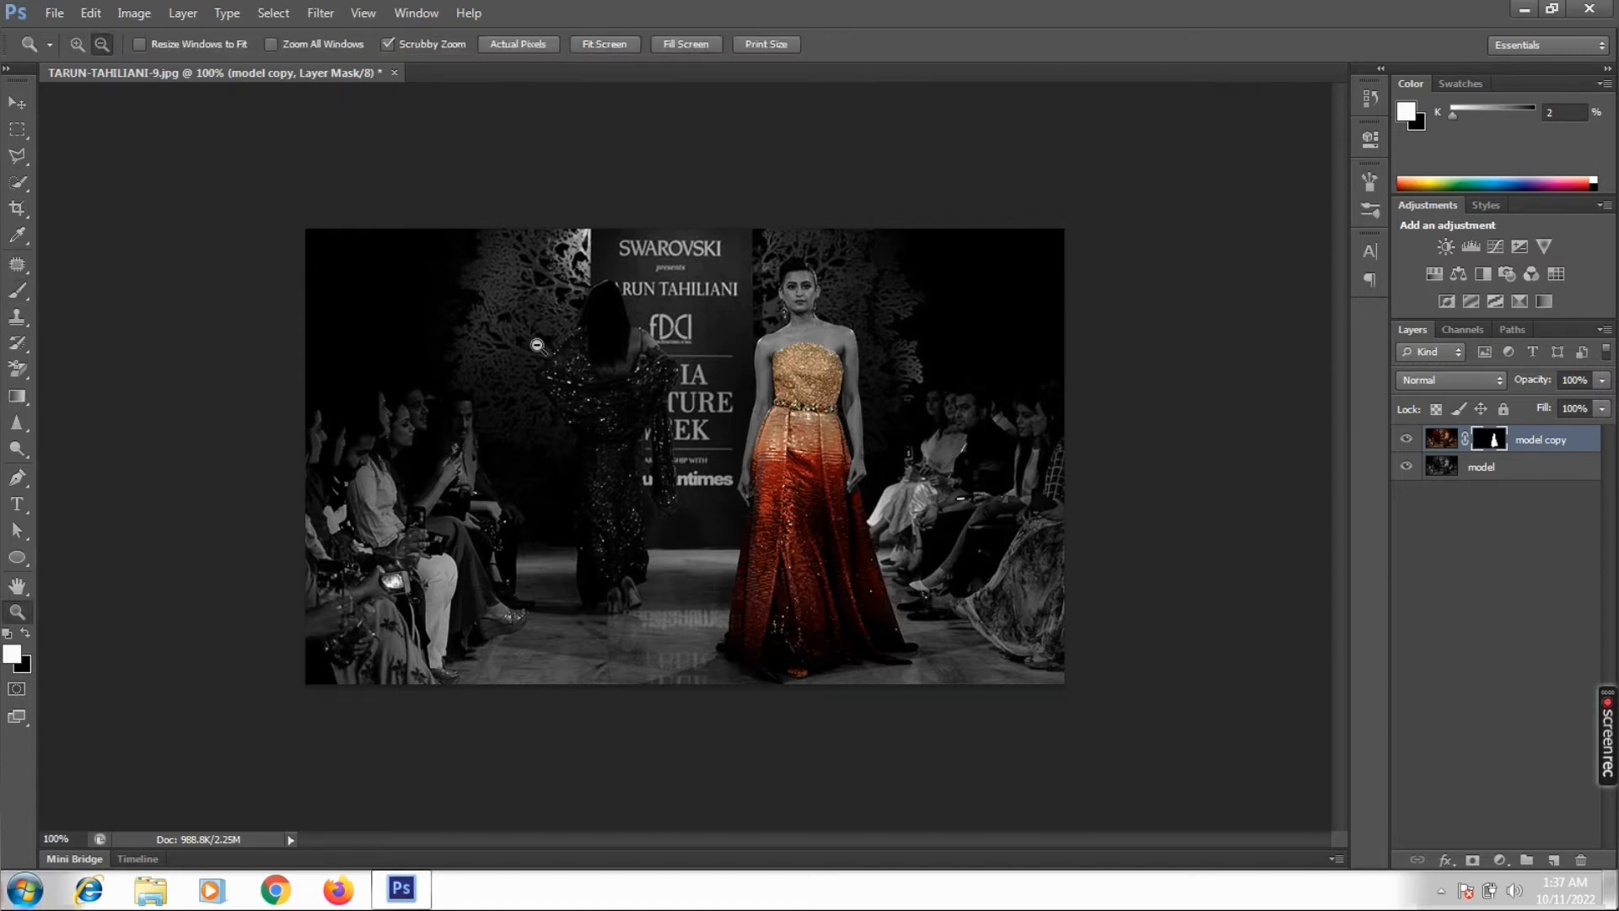
click(540, 344)
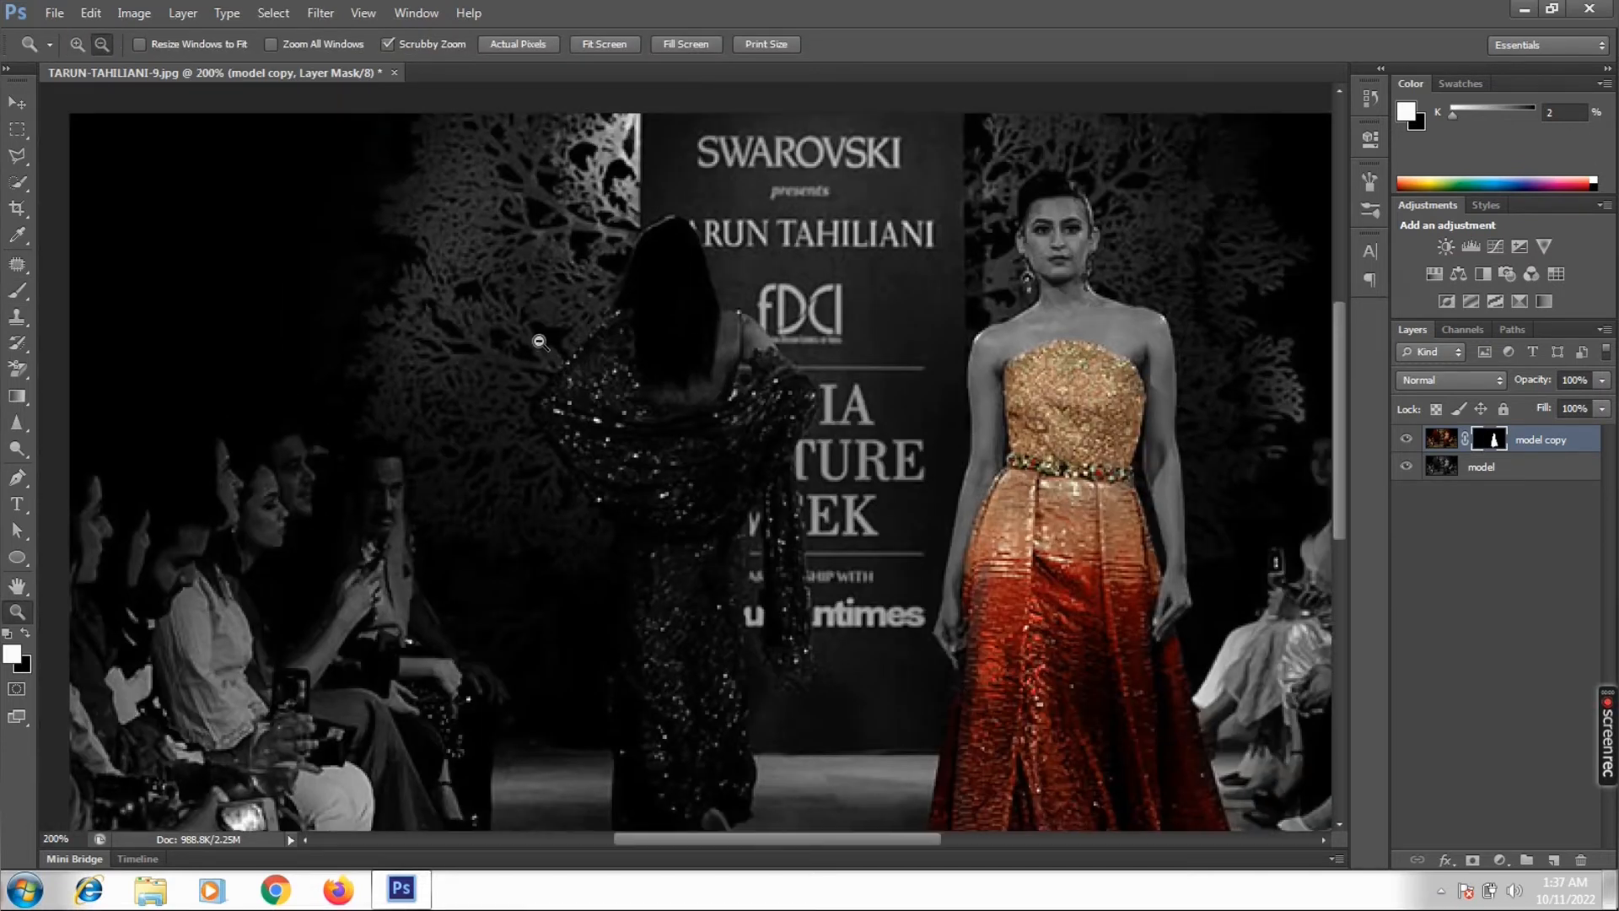
drag(539, 315, 533, 393)
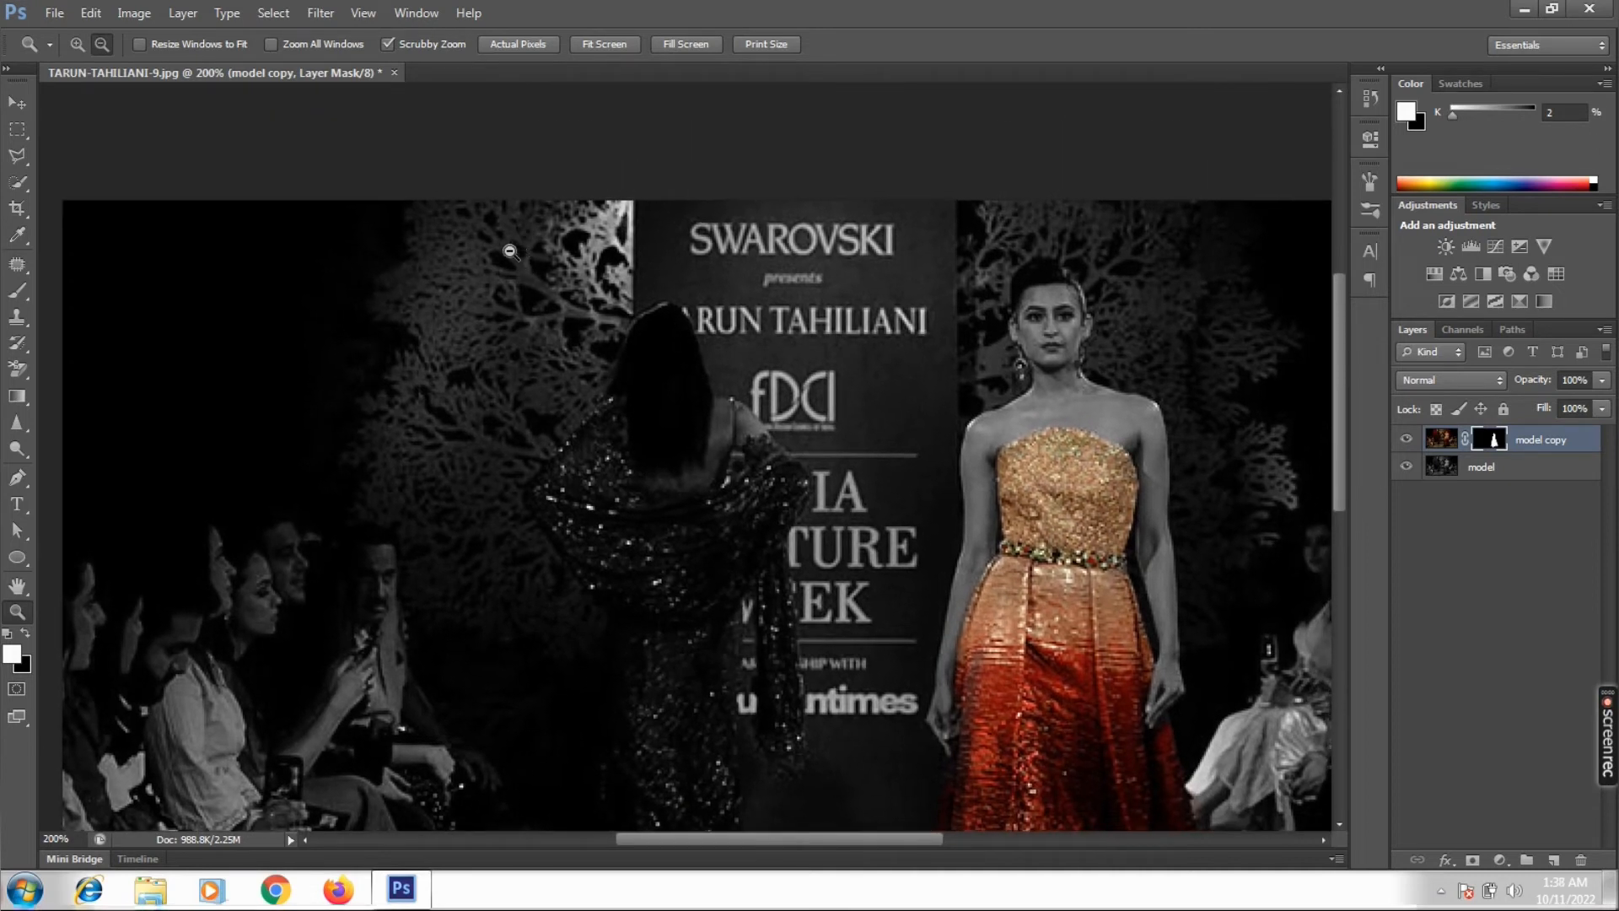
key(b)
mouse_move(518, 256)
mouse_down()
mouse_move(491, 346)
mouse_move(512, 234)
mouse_move(503, 343)
mouse_move(573, 276)
mouse_move(566, 290)
mouse_move(529, 275)
mouse_move(482, 324)
mouse_move(550, 303)
mouse_move(533, 267)
mouse_move(504, 387)
mouse_move(531, 299)
mouse_move(477, 423)
mouse_move(481, 319)
mouse_move(443, 420)
mouse_move(453, 323)
mouse_move(479, 306)
mouse_move(465, 243)
mouse_move(431, 274)
mouse_move(470, 243)
mouse_move(405, 286)
mouse_up()
key(bracketright)
key(bracketright)
key(bracketright)
key(bracketright)
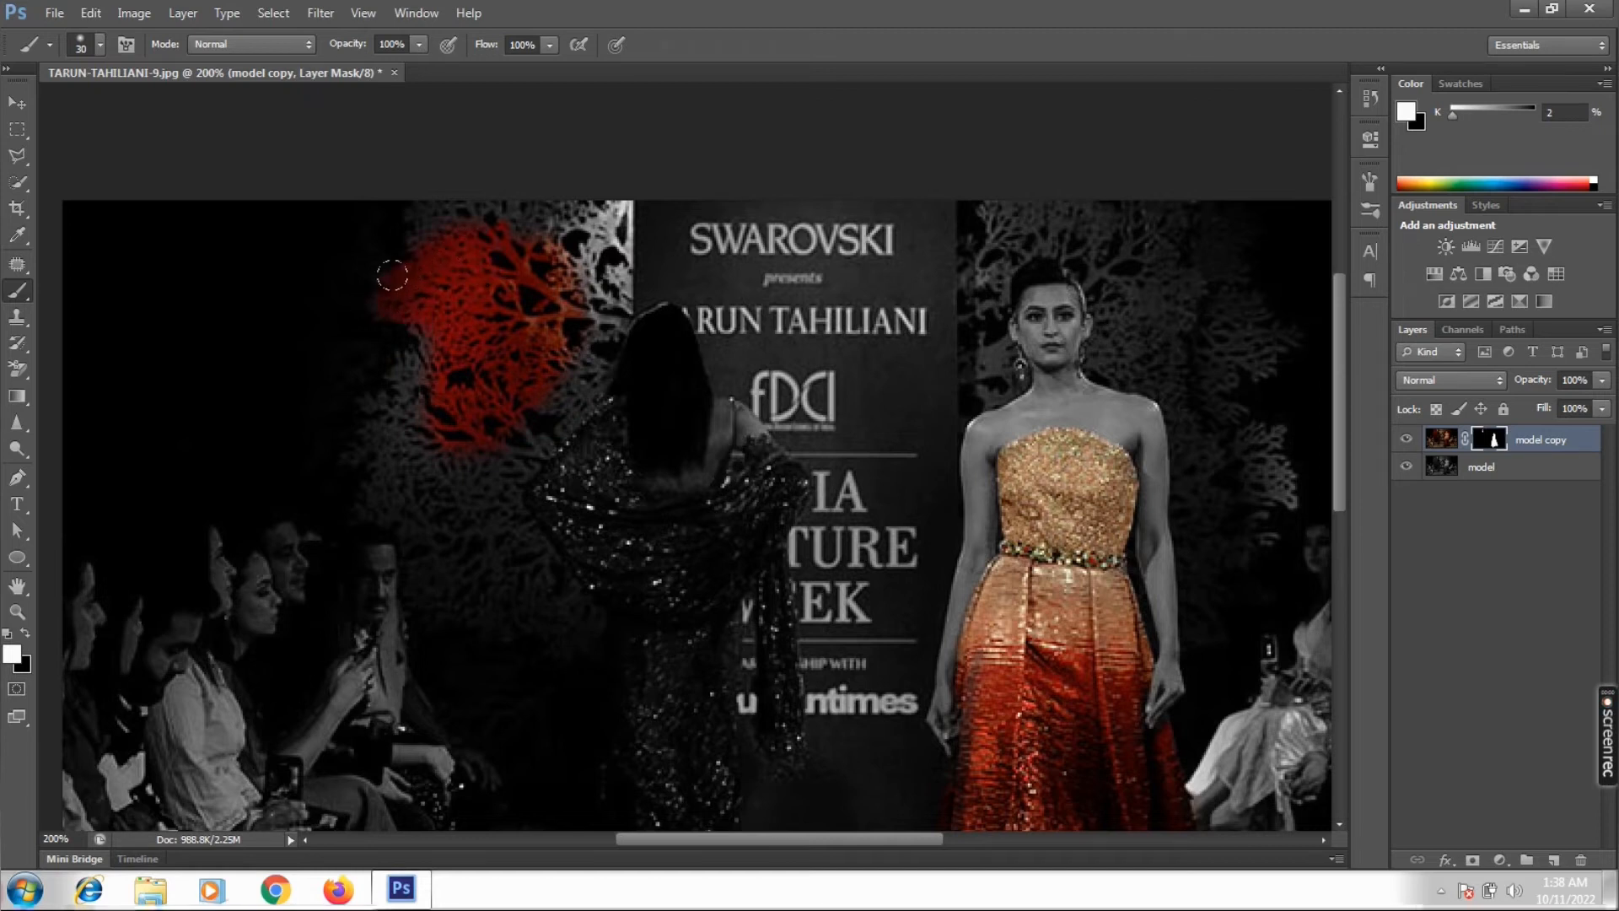
mouse_move(419, 218)
mouse_down()
mouse_move(495, 228)
mouse_move(553, 200)
mouse_move(536, 231)
mouse_move(559, 266)
mouse_move(577, 241)
mouse_move(555, 327)
mouse_move(482, 400)
mouse_move(455, 460)
mouse_move(431, 369)
mouse_move(449, 518)
mouse_move(440, 474)
mouse_up()
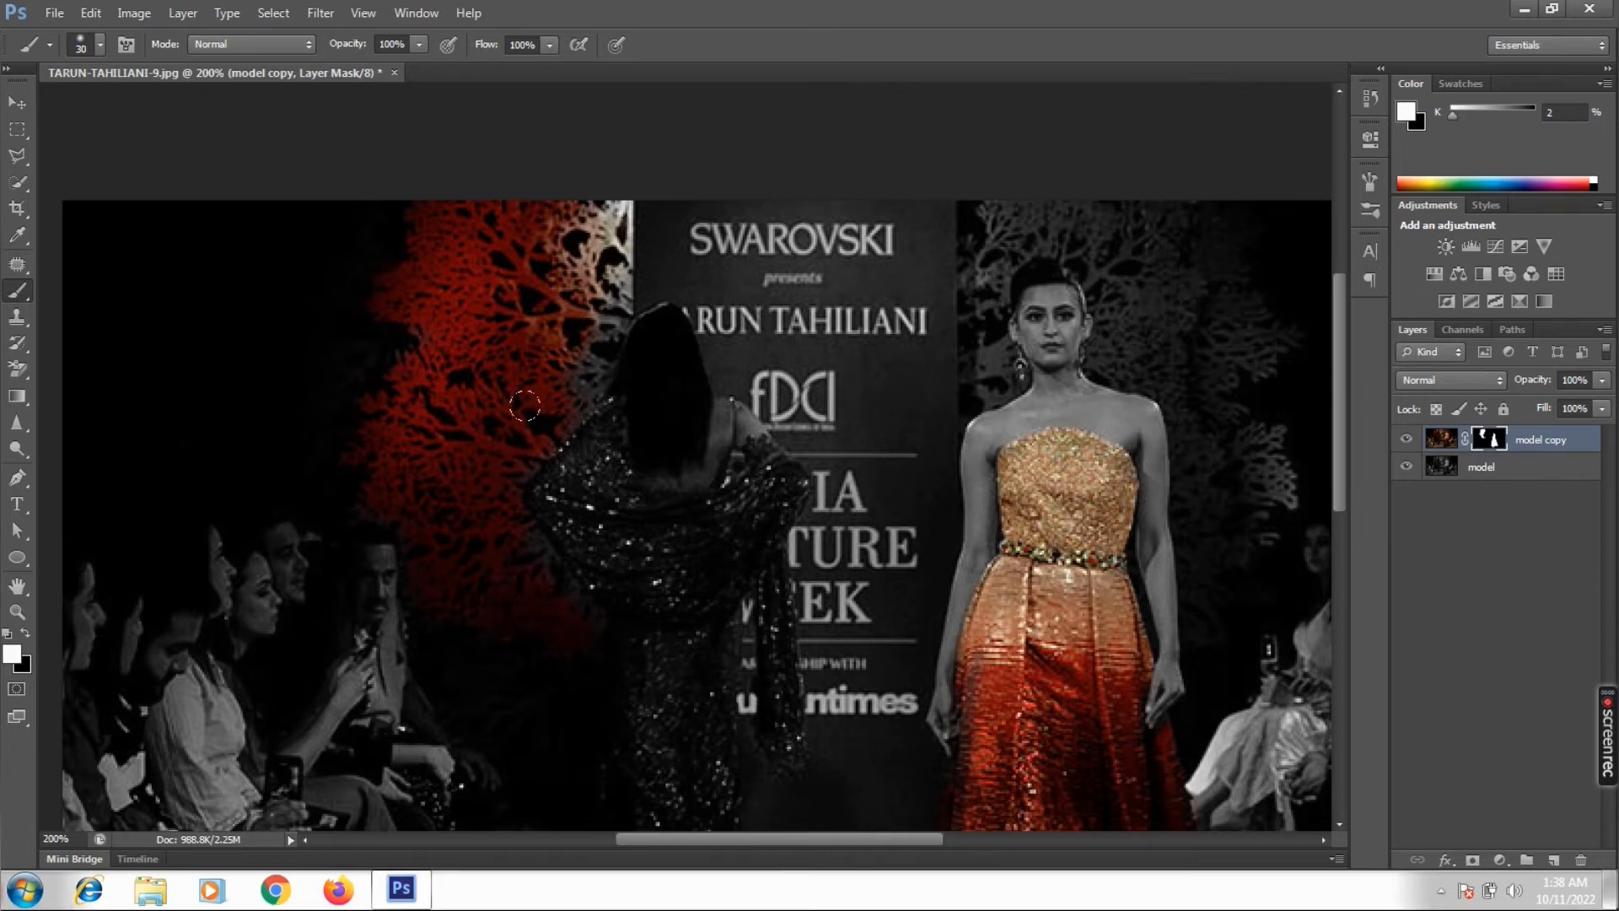
Refine the branch backdrop's edge along the back-turned model's hair and shawl with a 9 px brush, alternating black and white
key(bracketleft)
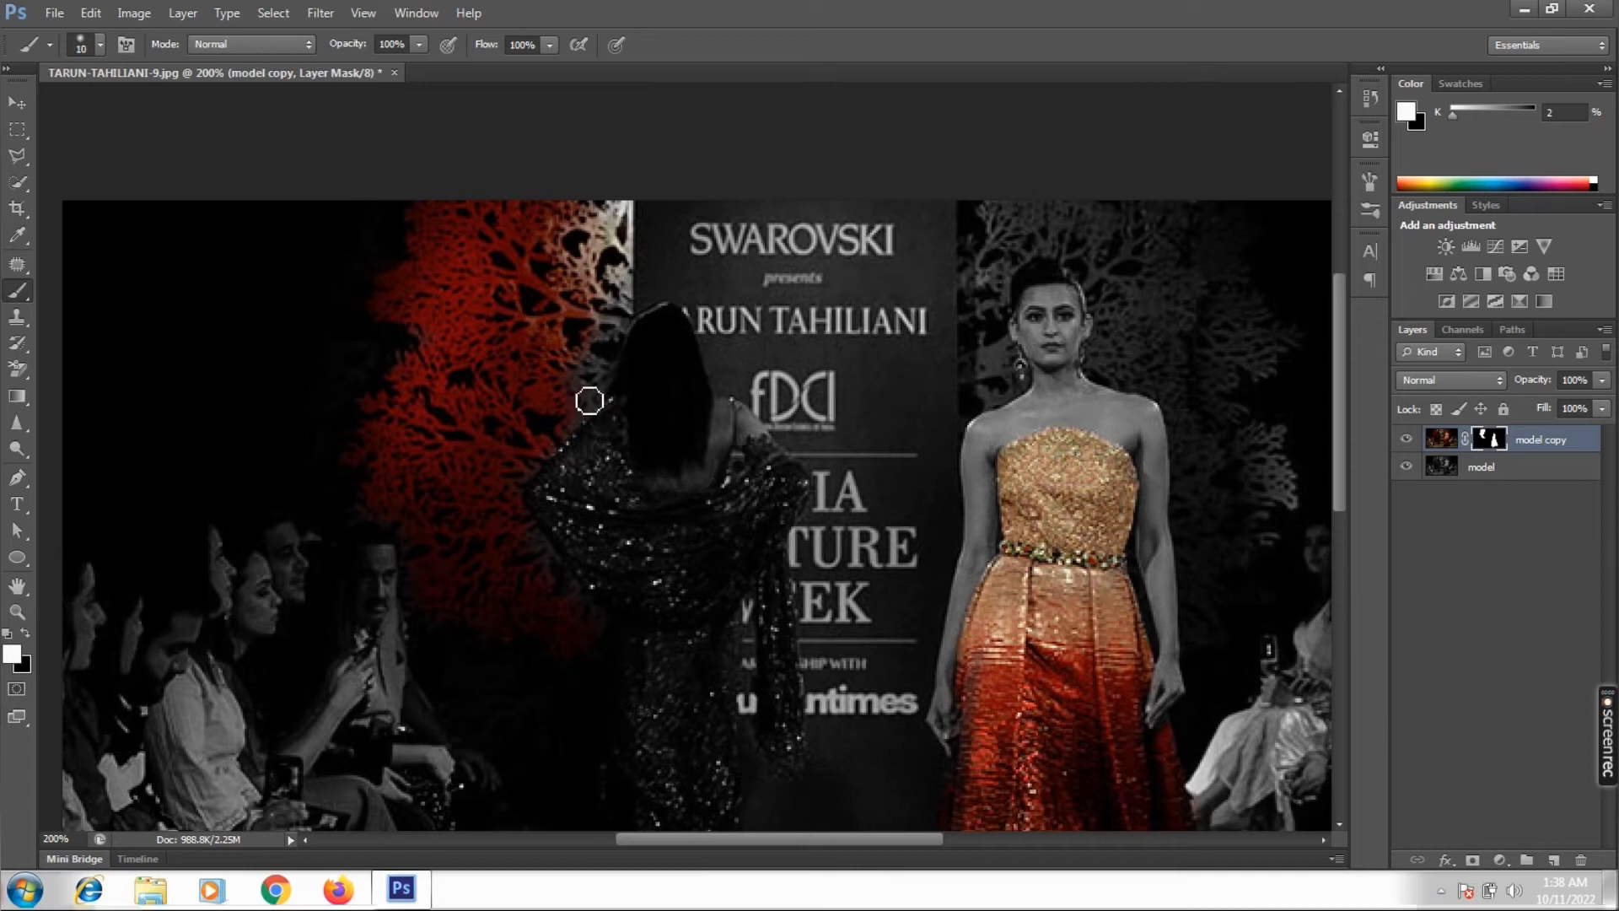
key(bracketleft)
key(bracketleft)
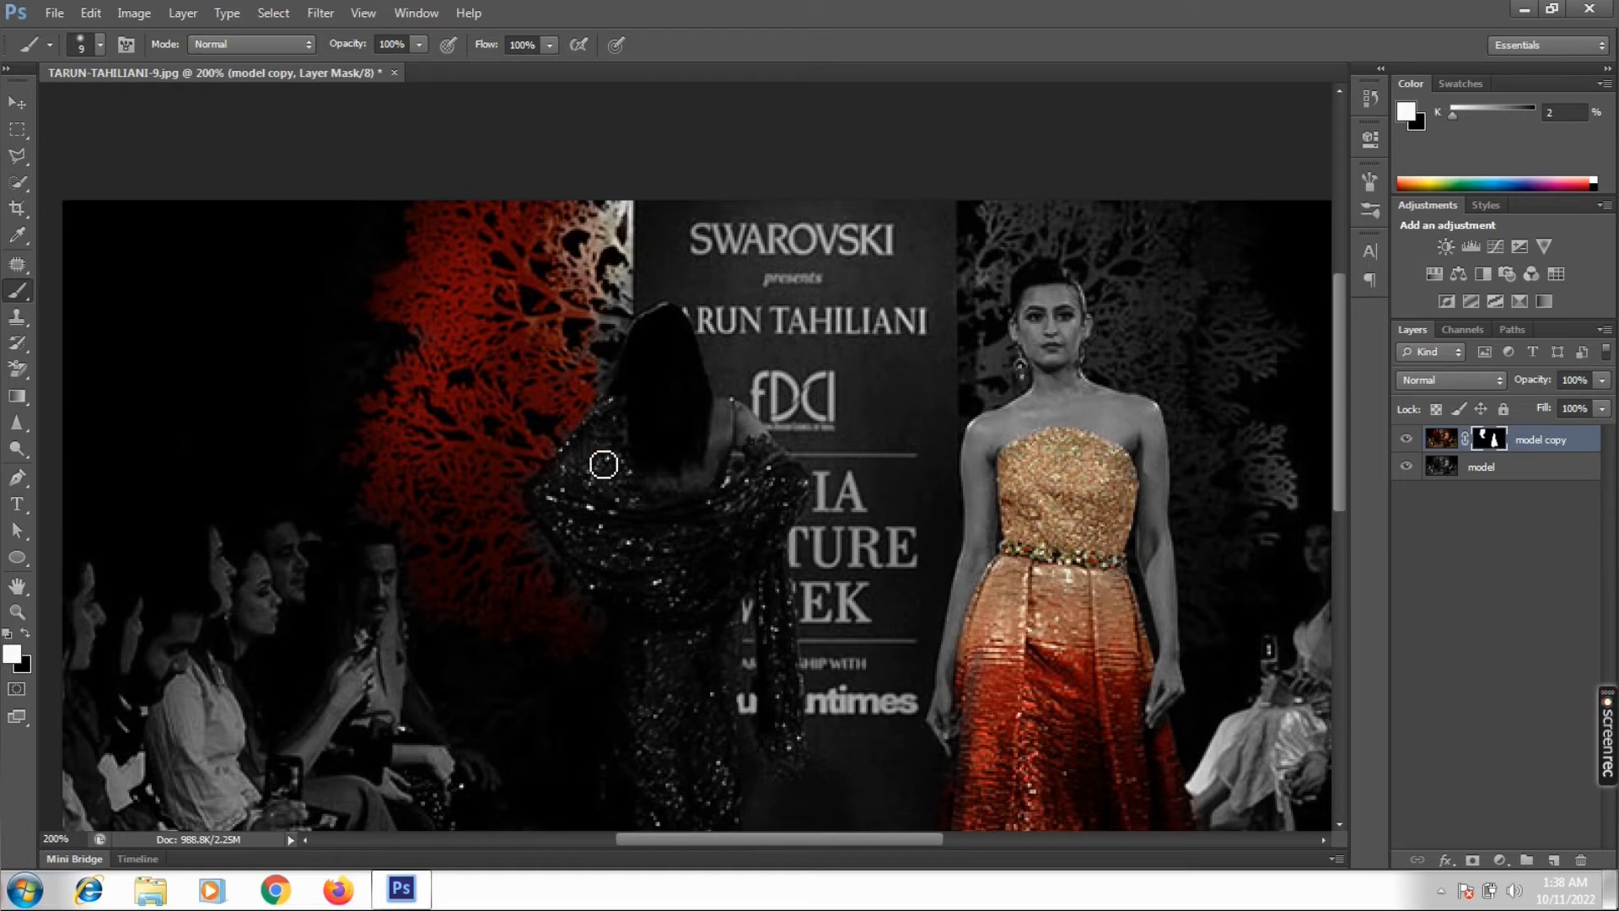
key(x)
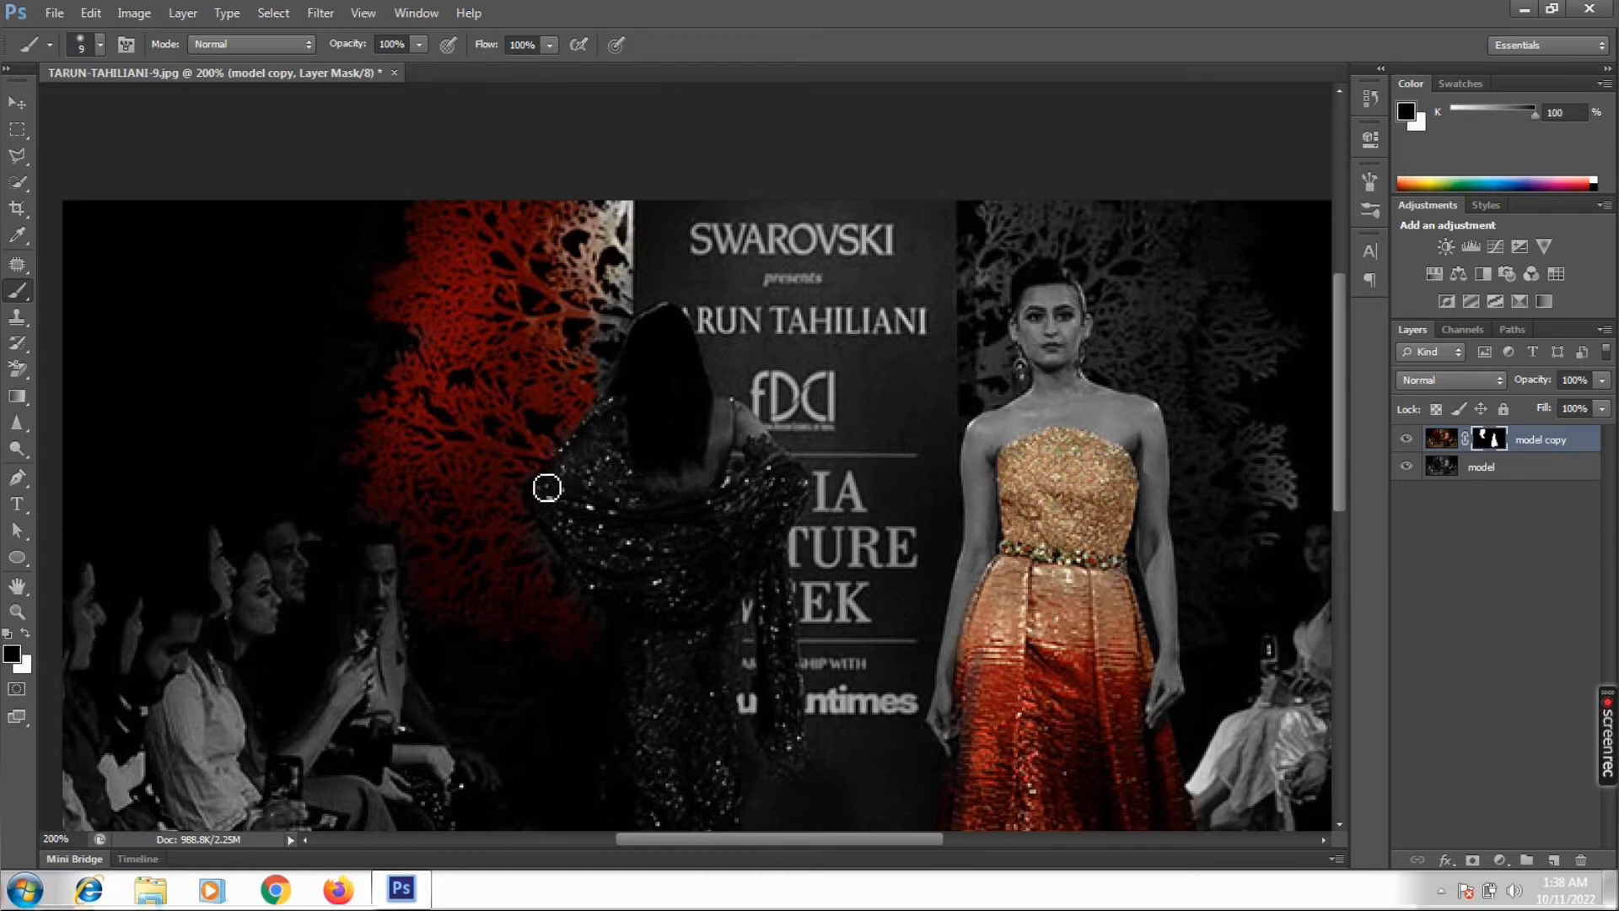
key(x)
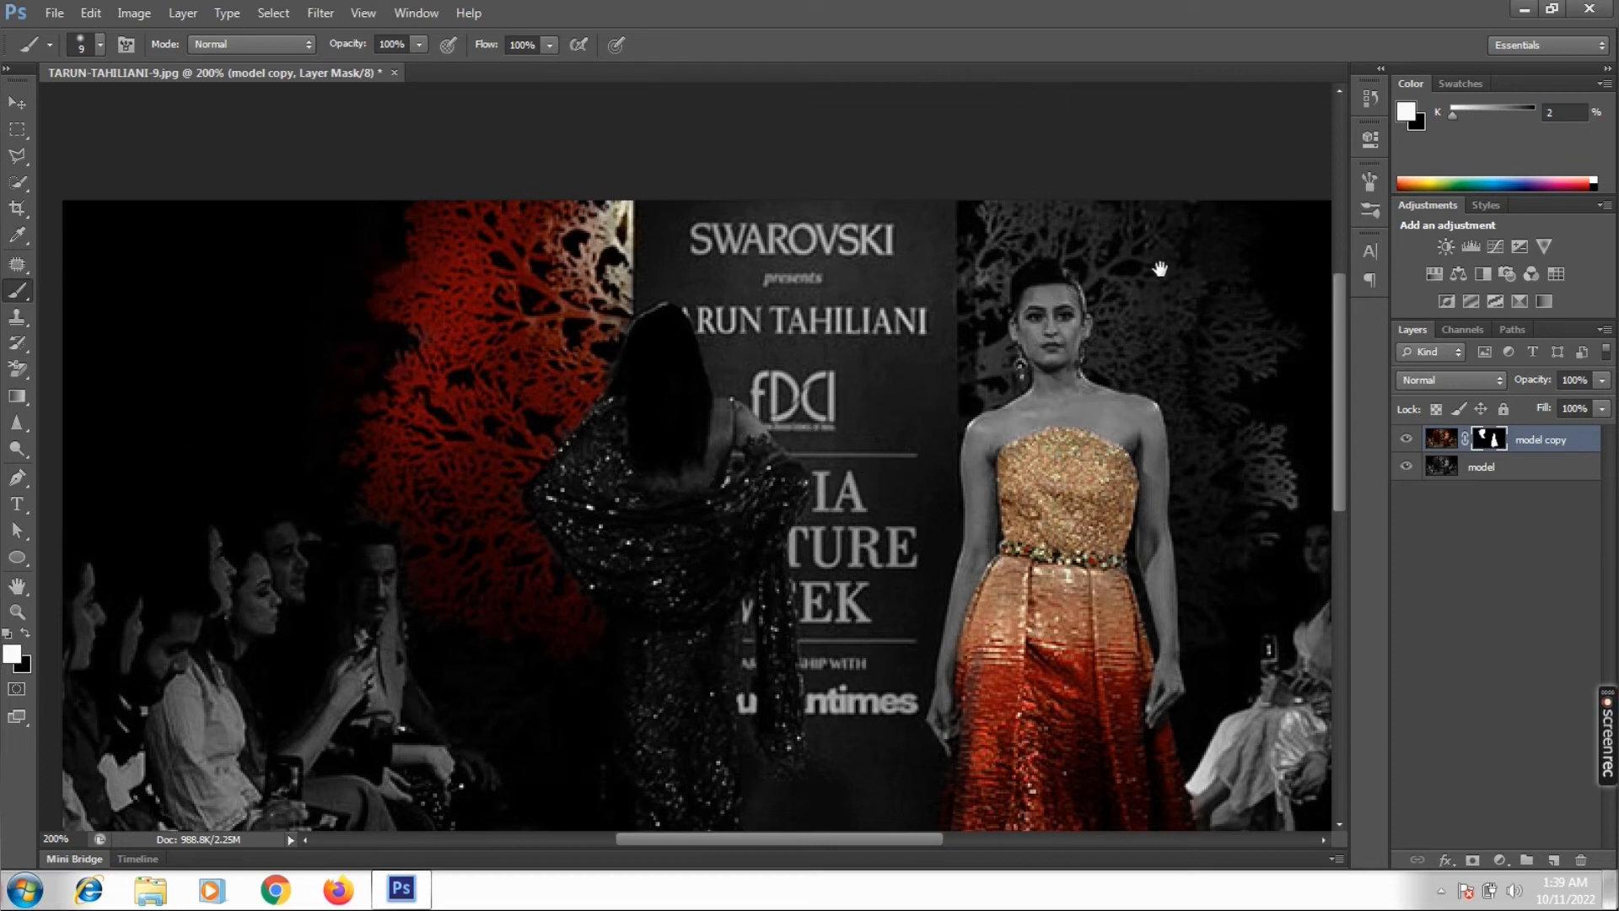
Paint white on the mask over the branch backdrop around the front model, enlarging the brush to 30 px
mouse_move(1147, 354)
mouse_down()
mouse_move(972, 375)
mouse_move(824, 427)
mouse_move(827, 477)
mouse_move(825, 394)
mouse_move(860, 338)
mouse_up()
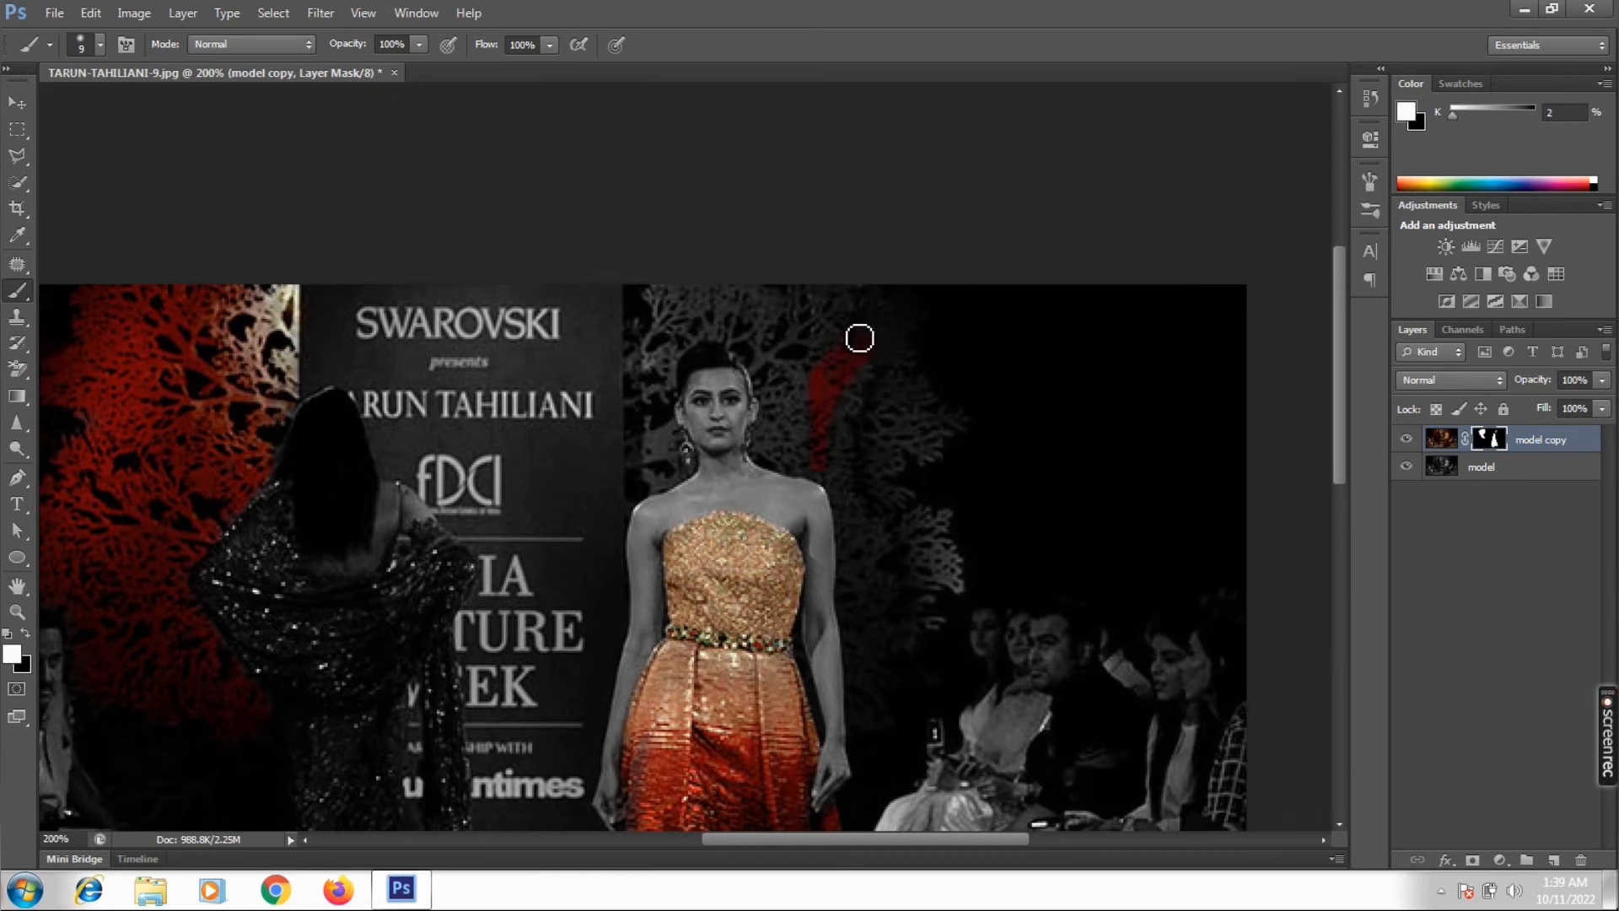
key(bracketright)
key(bracketright)
key(bracketright)
mouse_move(652, 289)
mouse_down()
mouse_move(902, 317)
mouse_move(860, 337)
mouse_move(875, 318)
mouse_move(868, 399)
mouse_move(870, 374)
mouse_move(922, 432)
mouse_move(931, 406)
mouse_move(906, 431)
mouse_move(953, 425)
mouse_move(885, 384)
mouse_move(881, 509)
mouse_move(894, 544)
mouse_move(899, 505)
mouse_move(931, 545)
mouse_move(879, 695)
mouse_up()
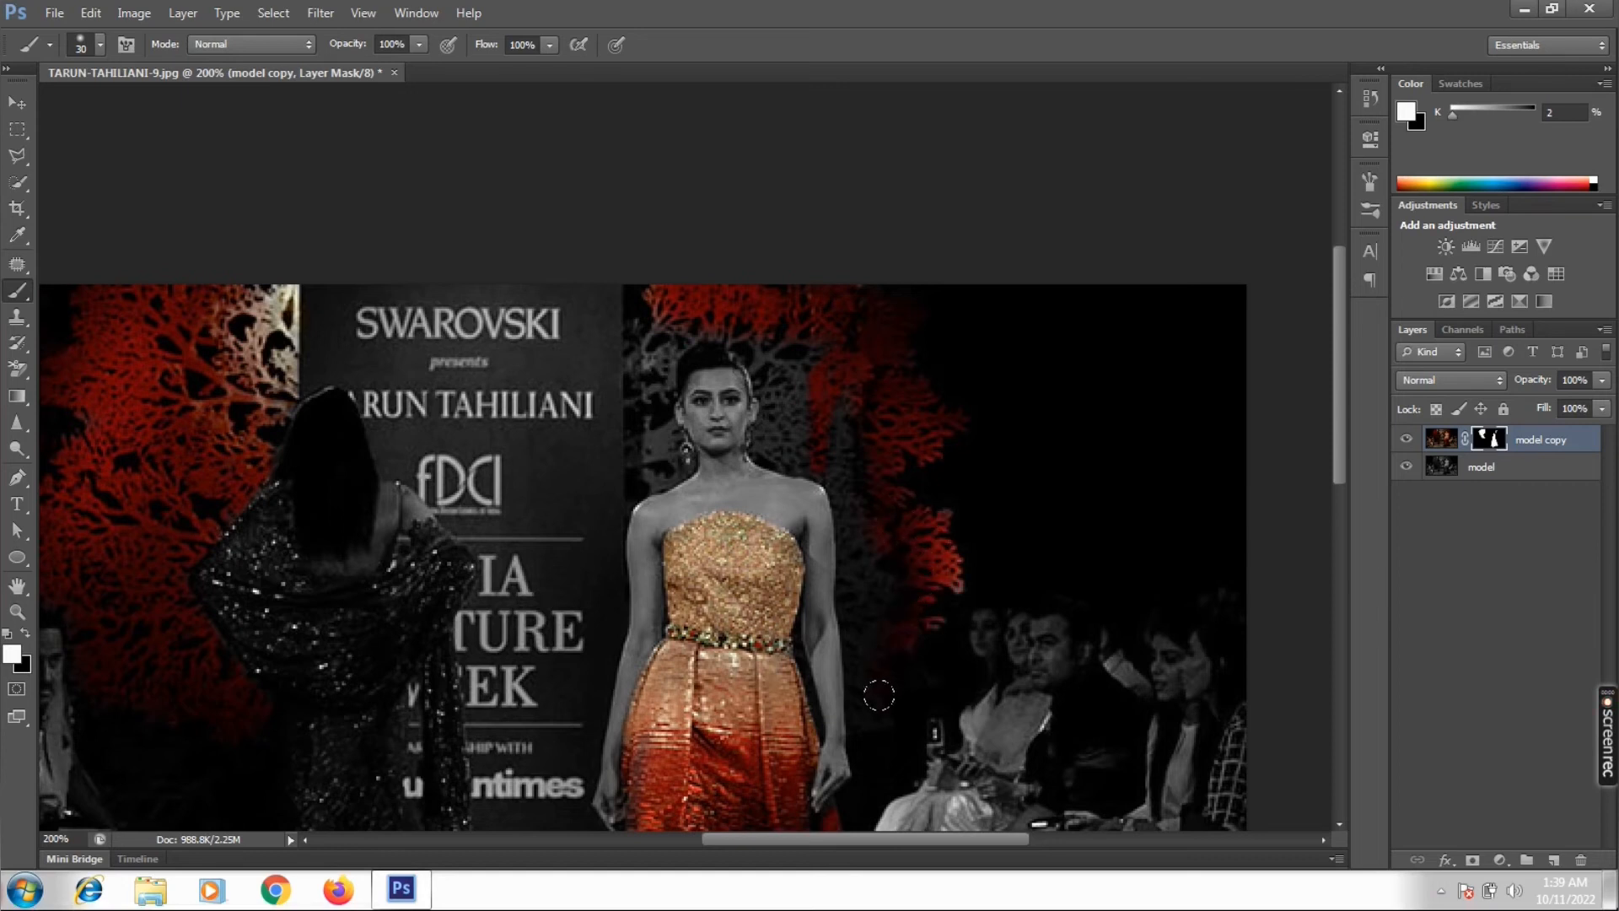
mouse_move(876, 616)
mouse_down()
mouse_move(885, 506)
mouse_move(877, 623)
mouse_move(862, 511)
mouse_up()
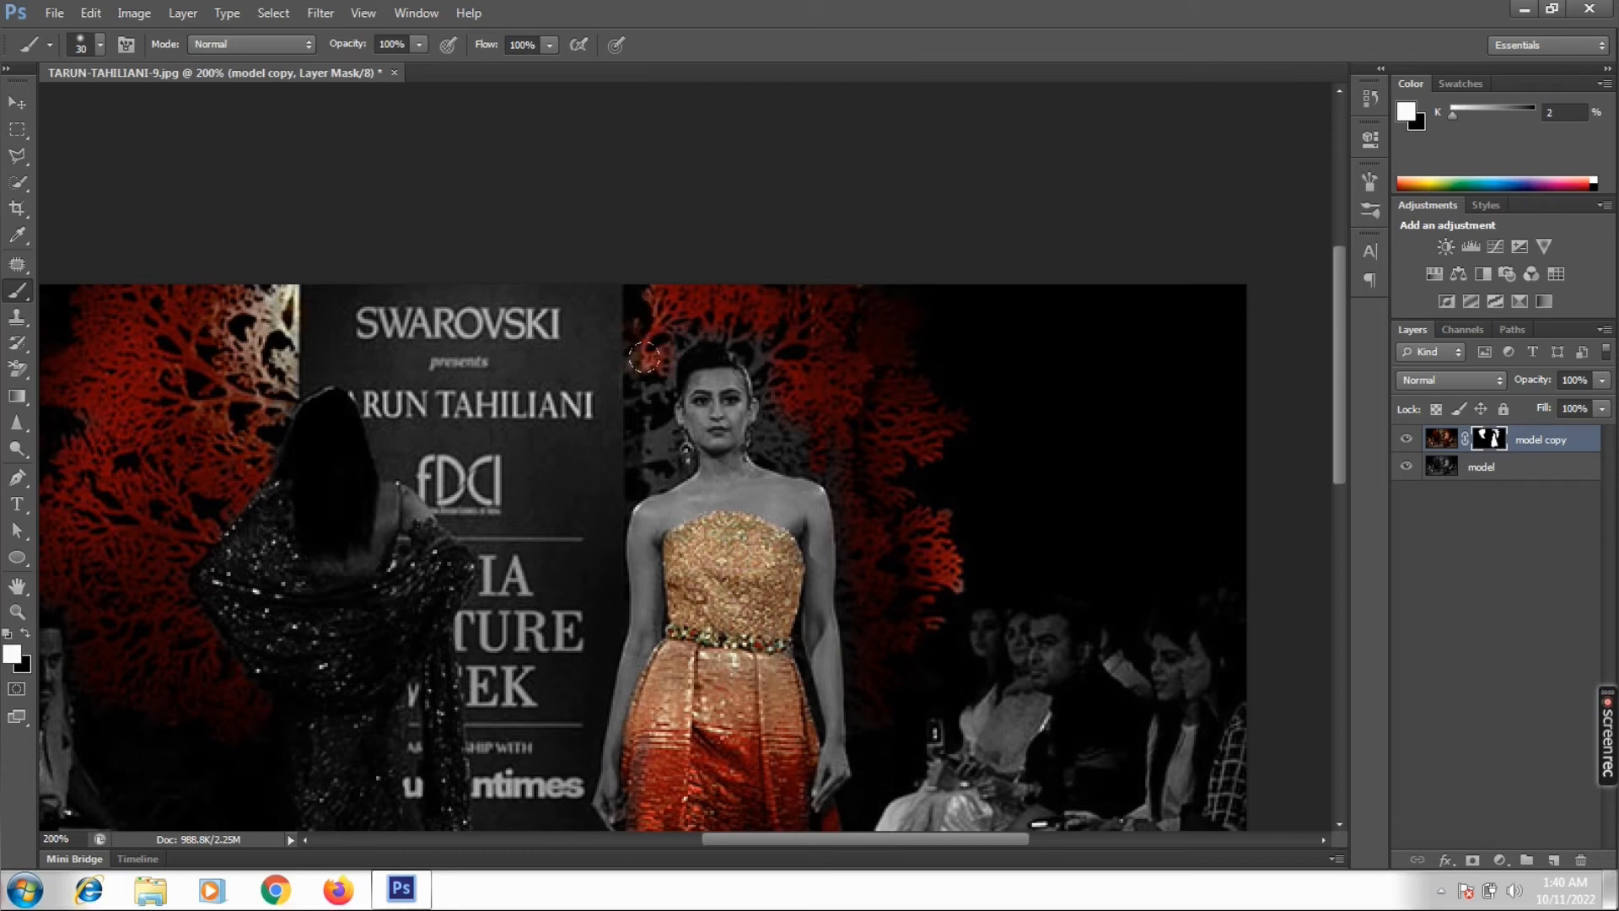
Fill in the backdrop's red around the front model's head, earrings and shoulders, reducing the brush from 20 px to 9 and 5 px
key(bracketleft)
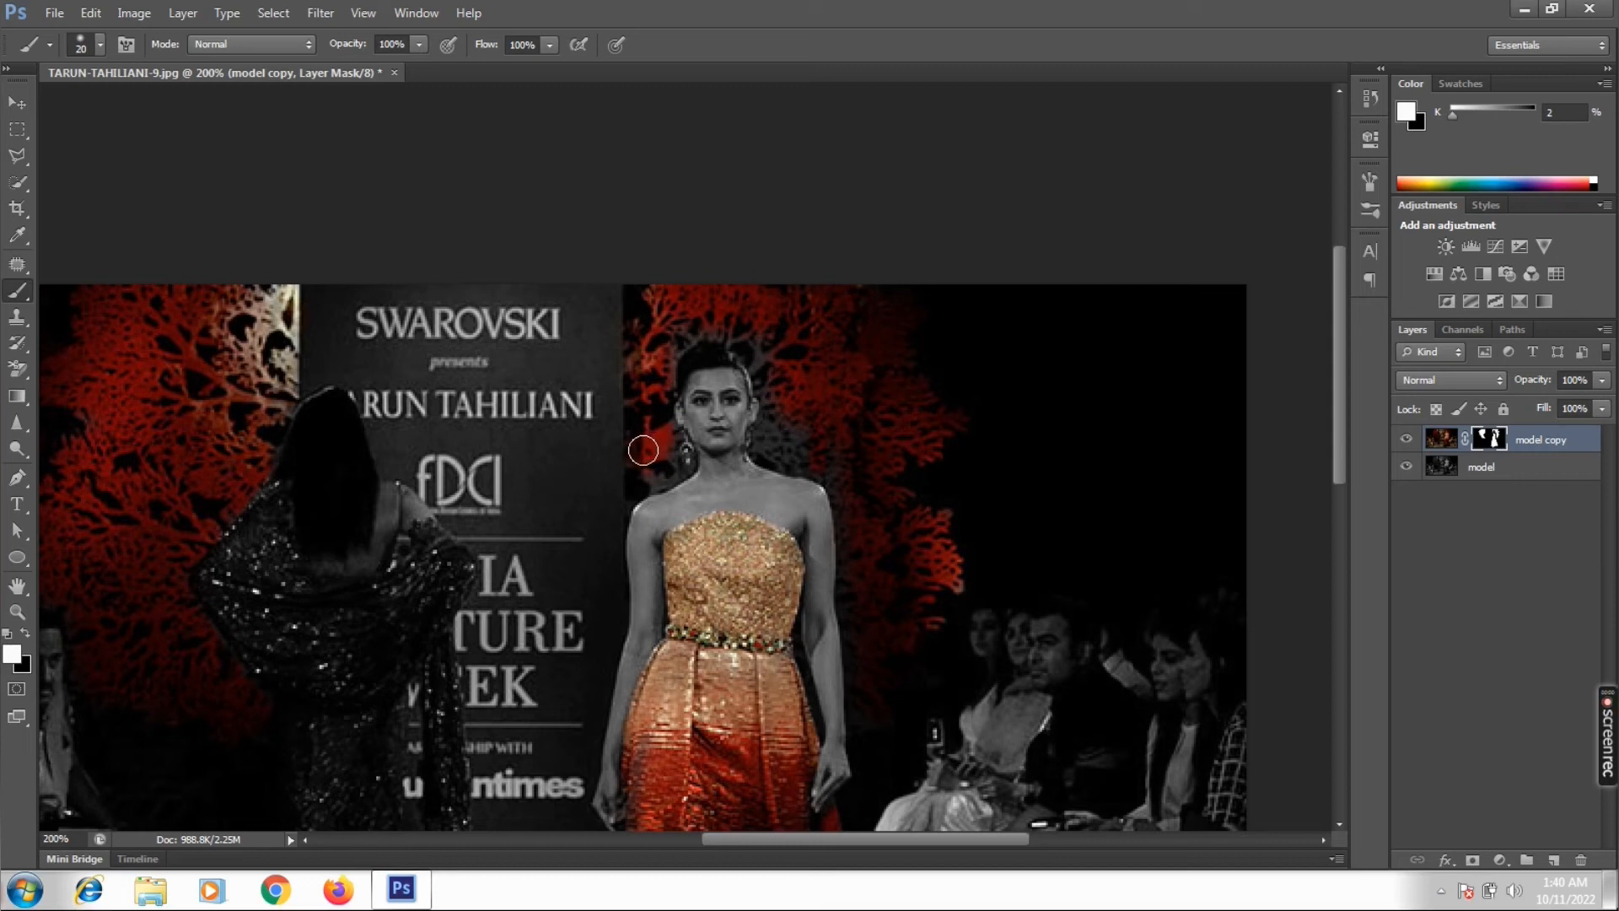
key(bracketleft)
key(bracketleft)
key(bracketleft)
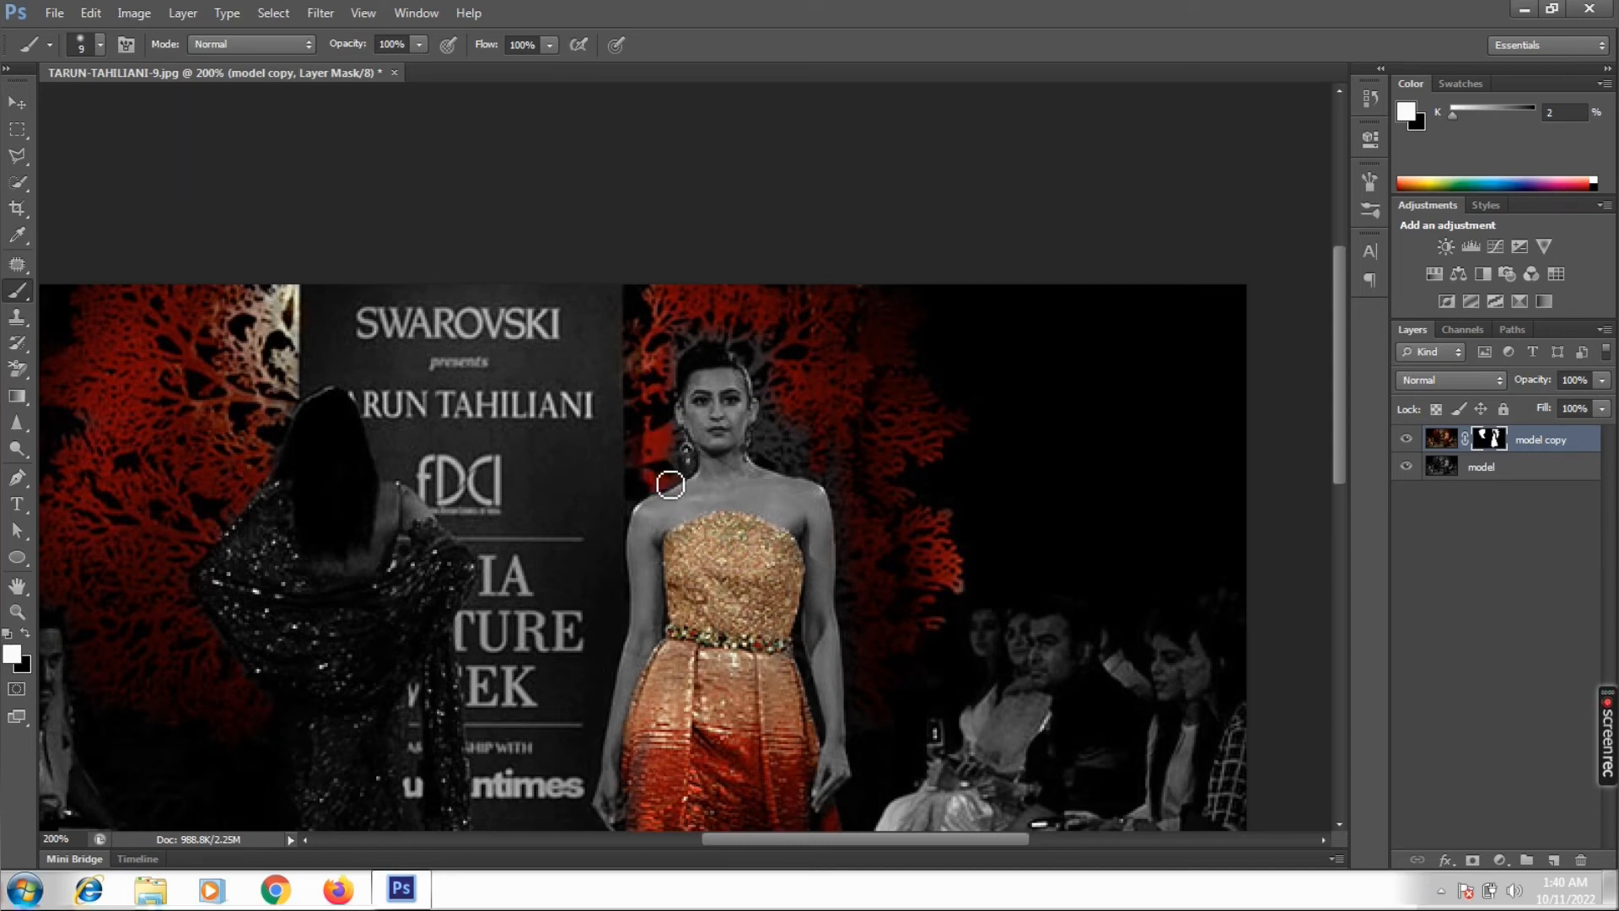
key(bracketleft)
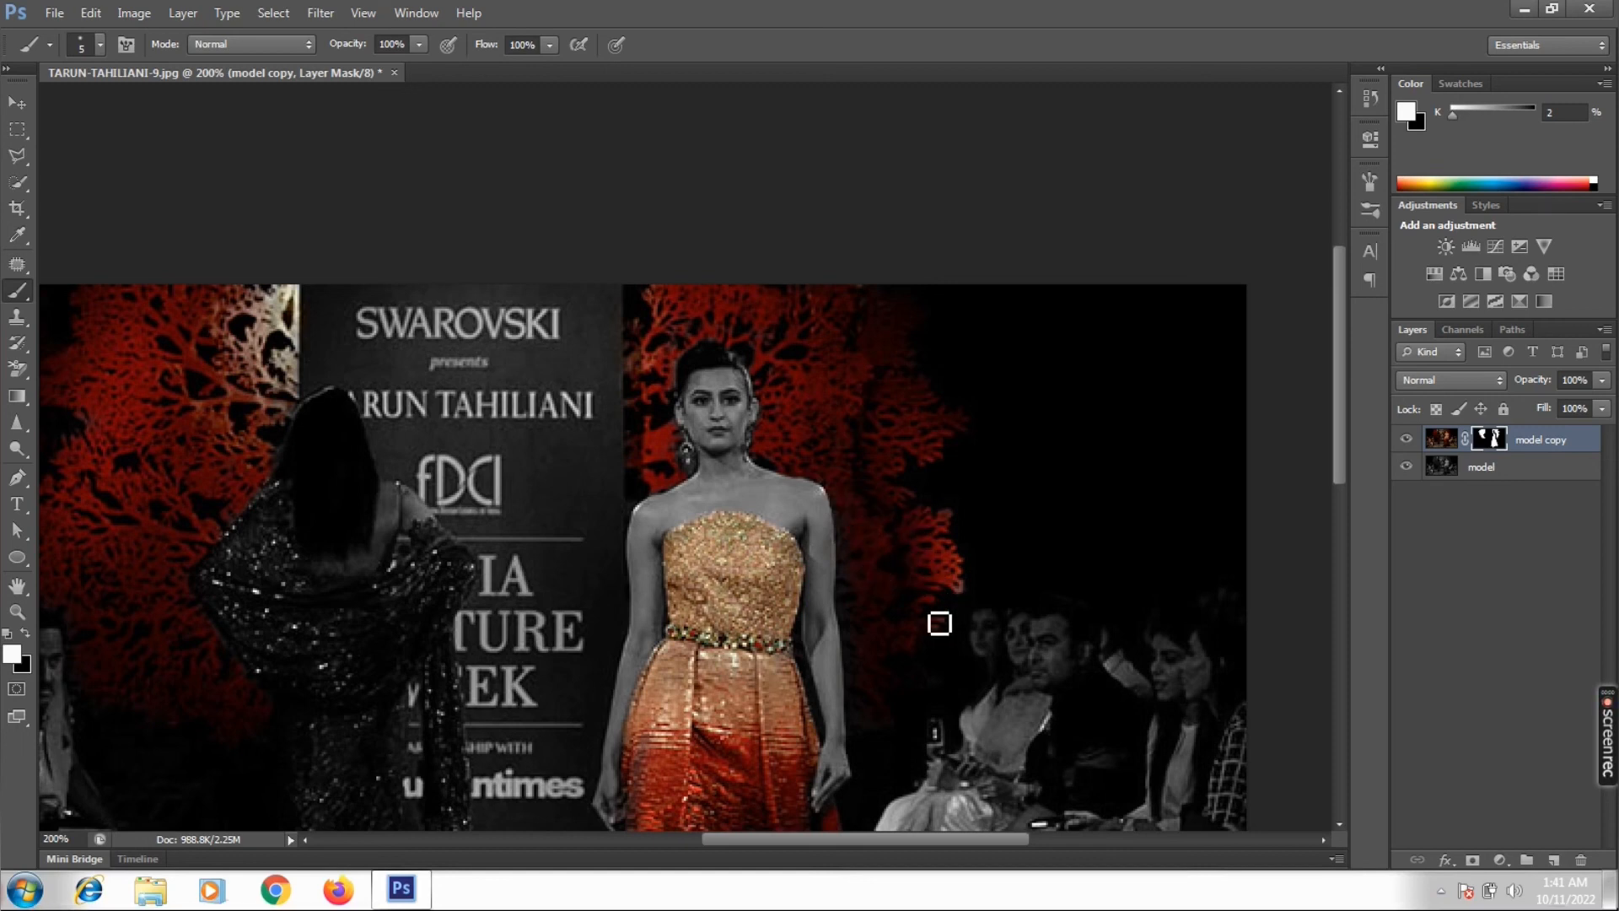
Reveal the remaining backdrop red beside the front model's right-hand arm with the 5 px brush, correcting the arm edge in black
key(z)
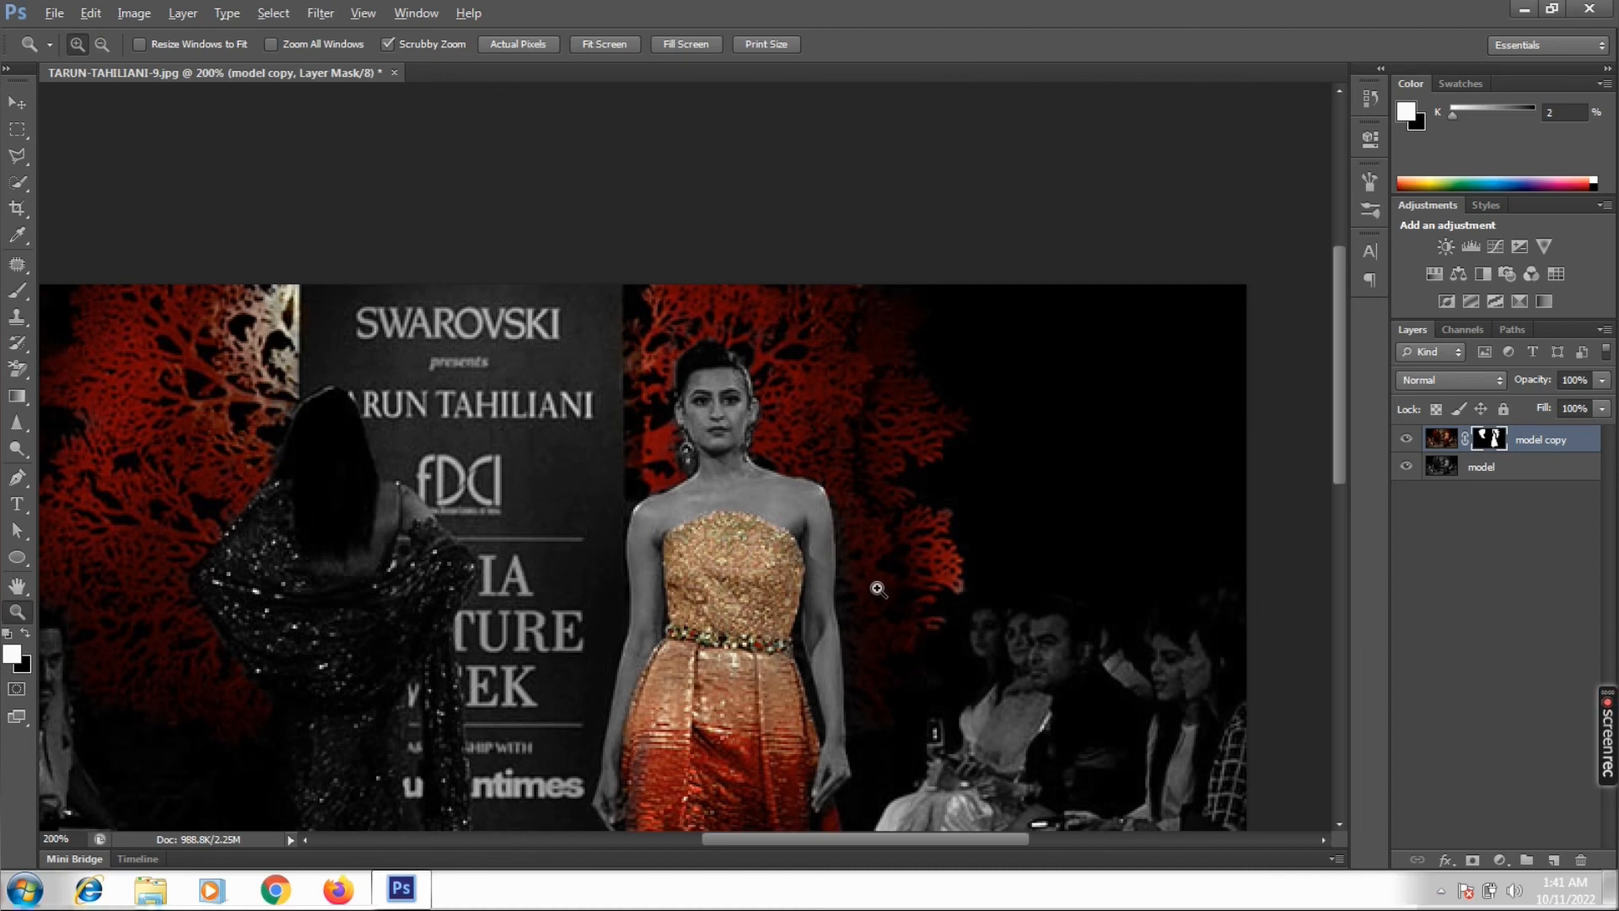
click(881, 587)
key(b)
drag(874, 636, 838, 534)
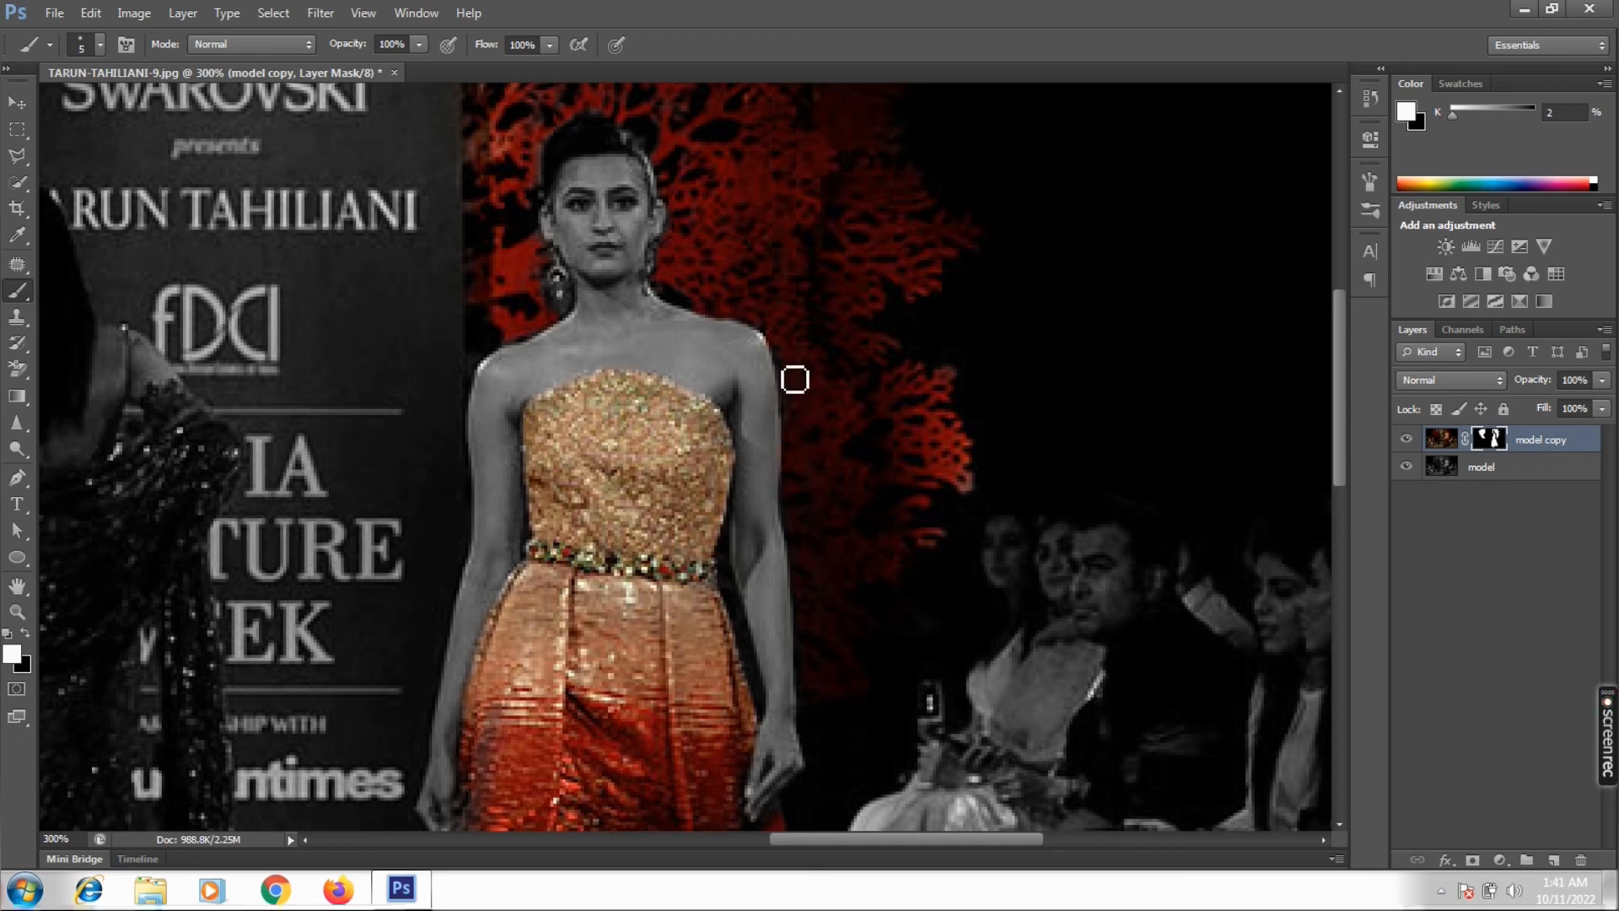
key(x)
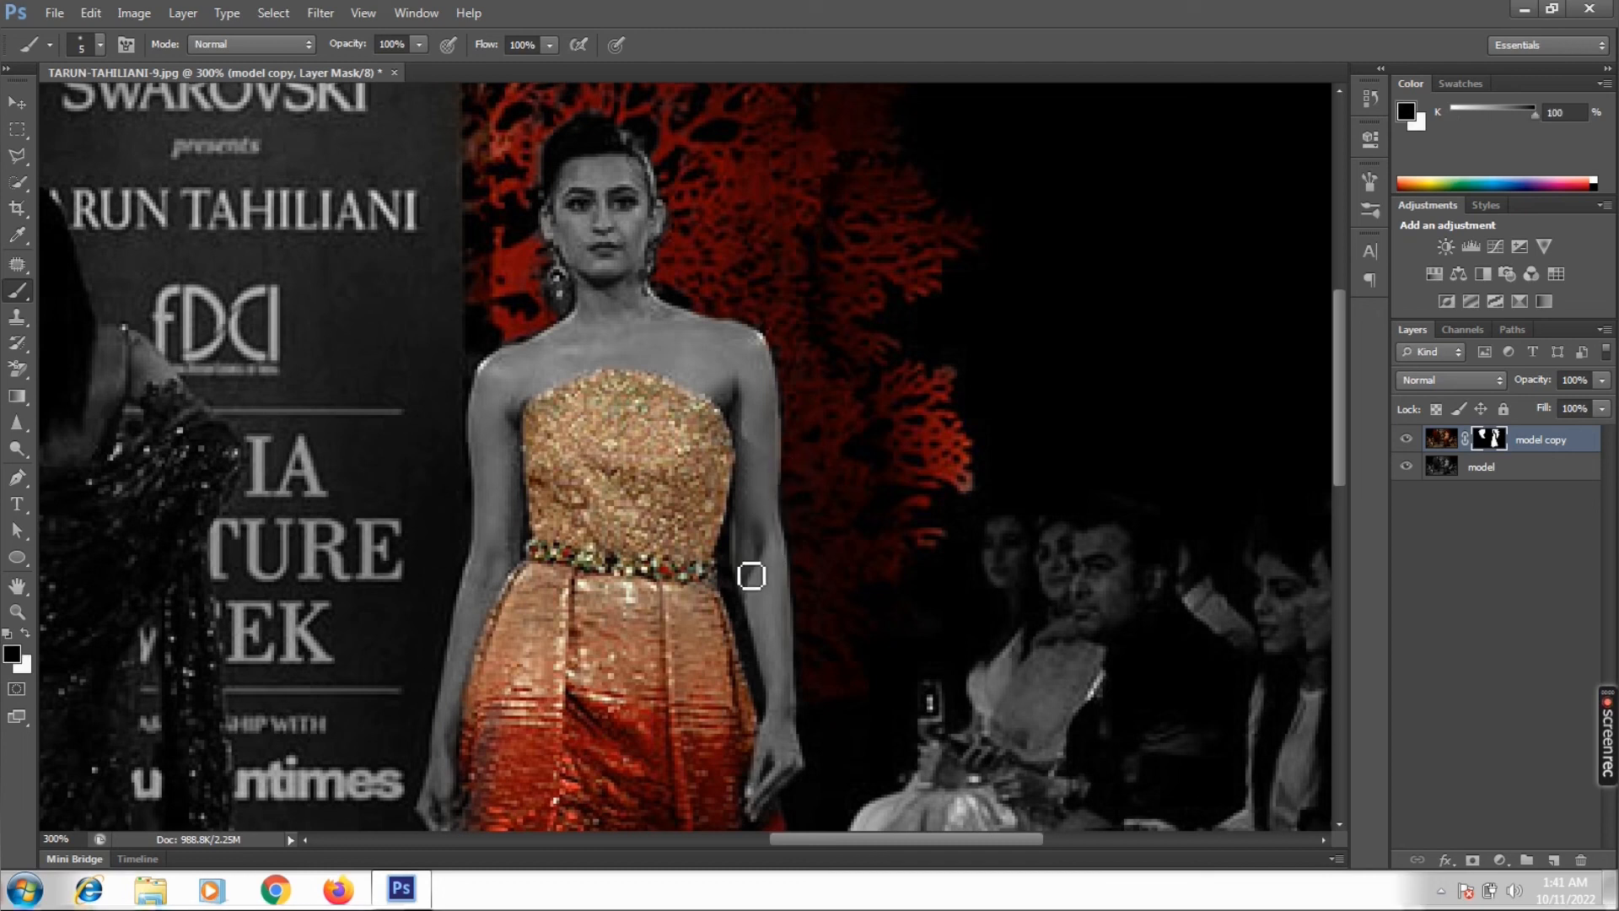
key(x)
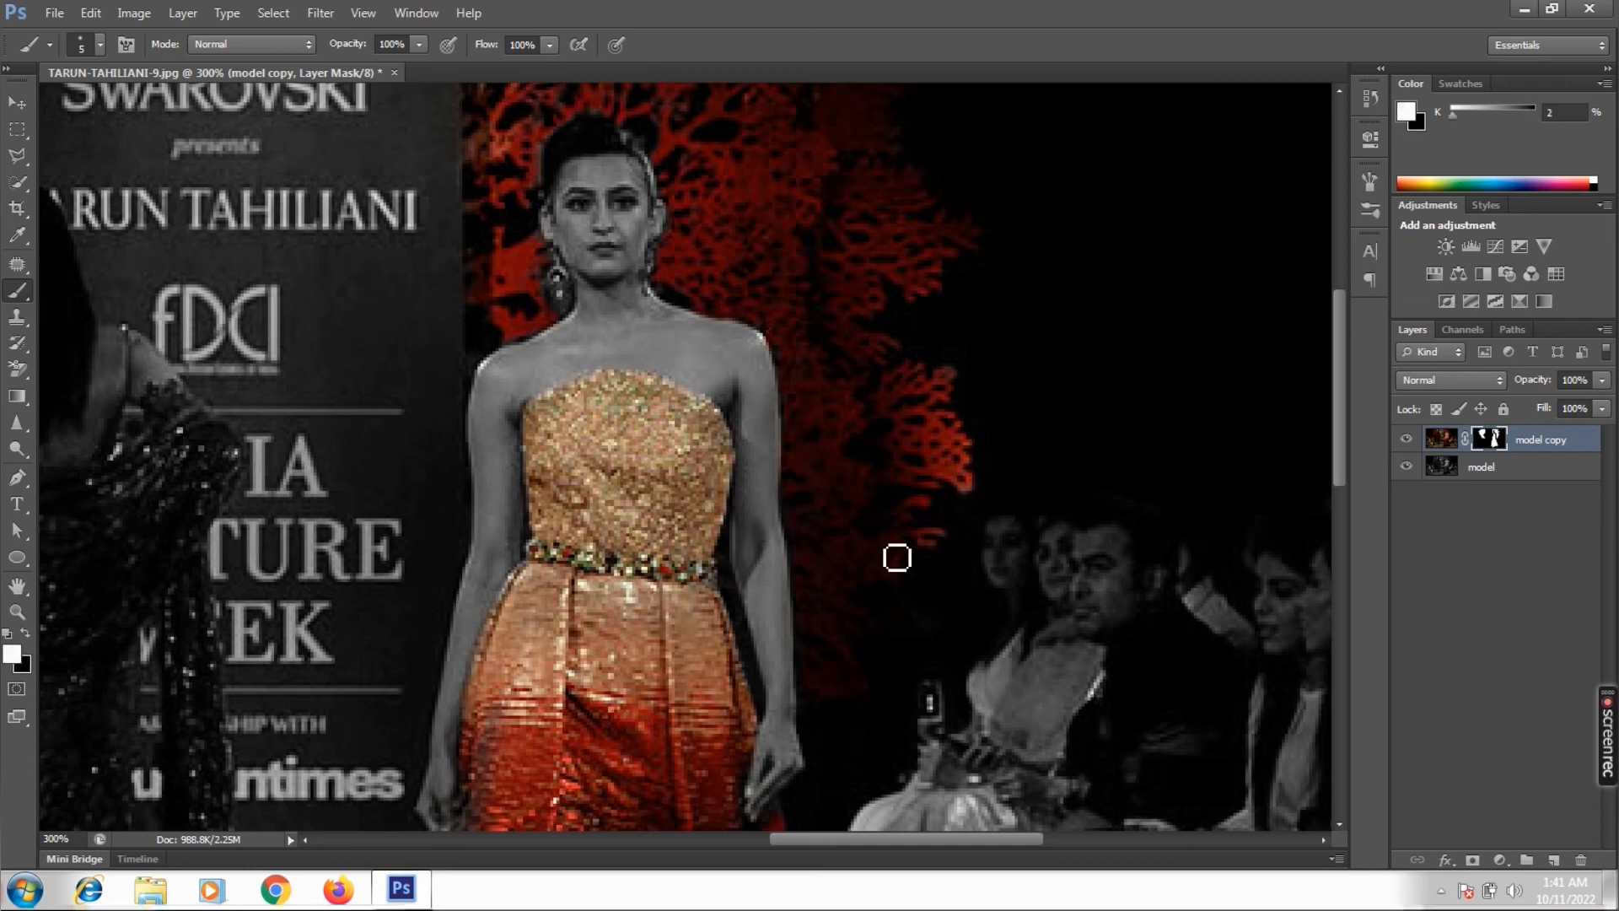
Review the whole selective-color image at 100% and switch to the Move tool
key(z)
alt+click(742, 192)
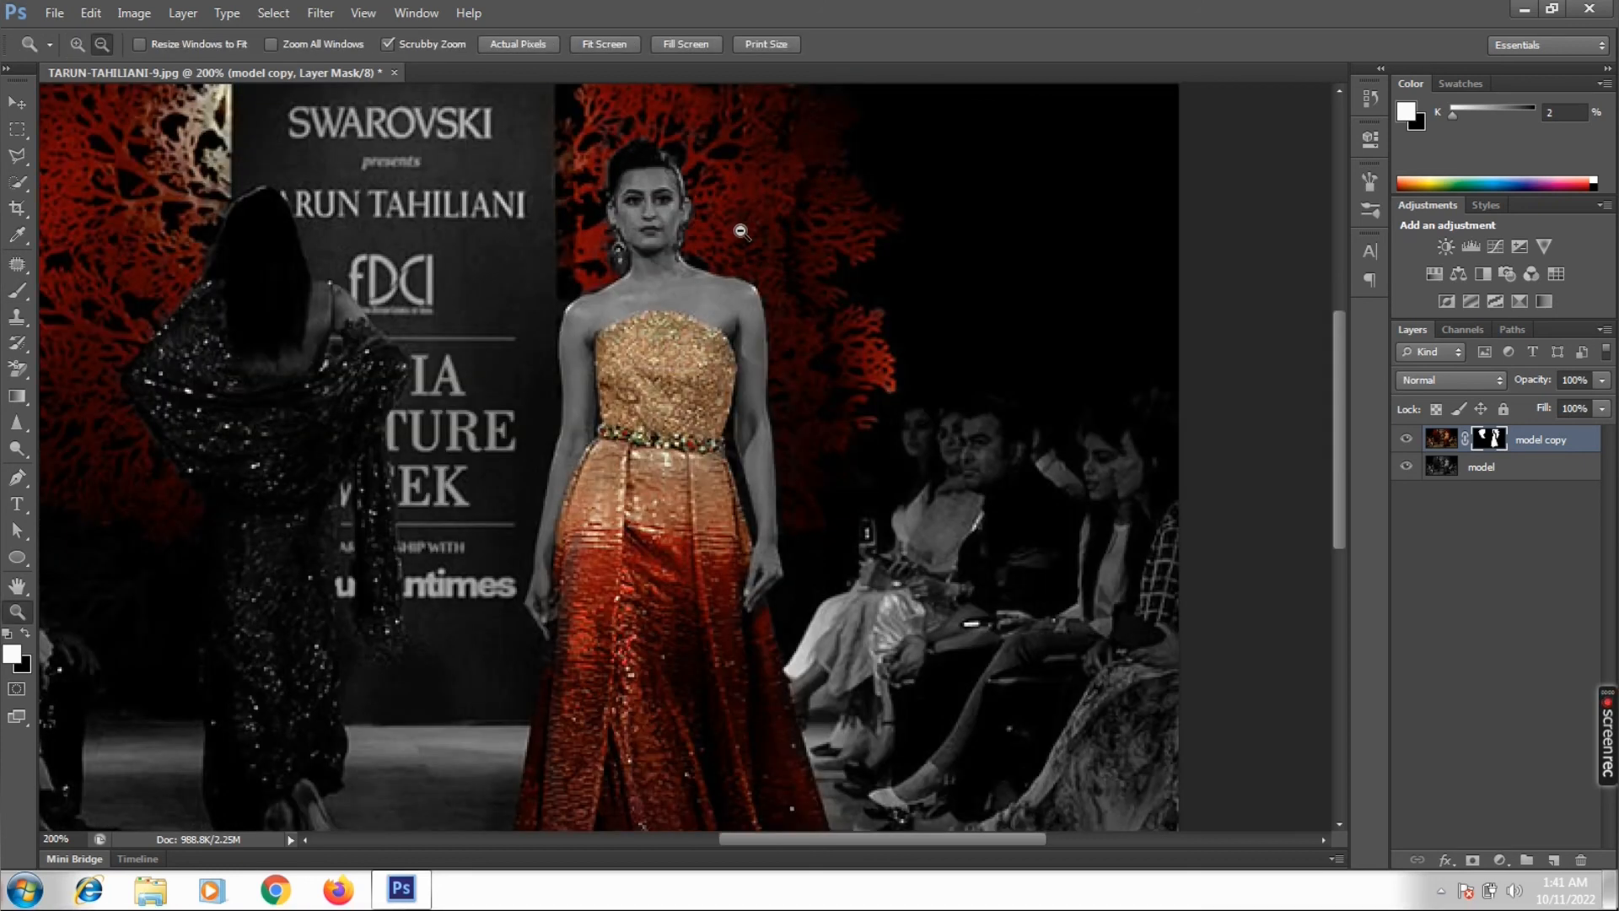
alt+click(742, 211)
key(b)
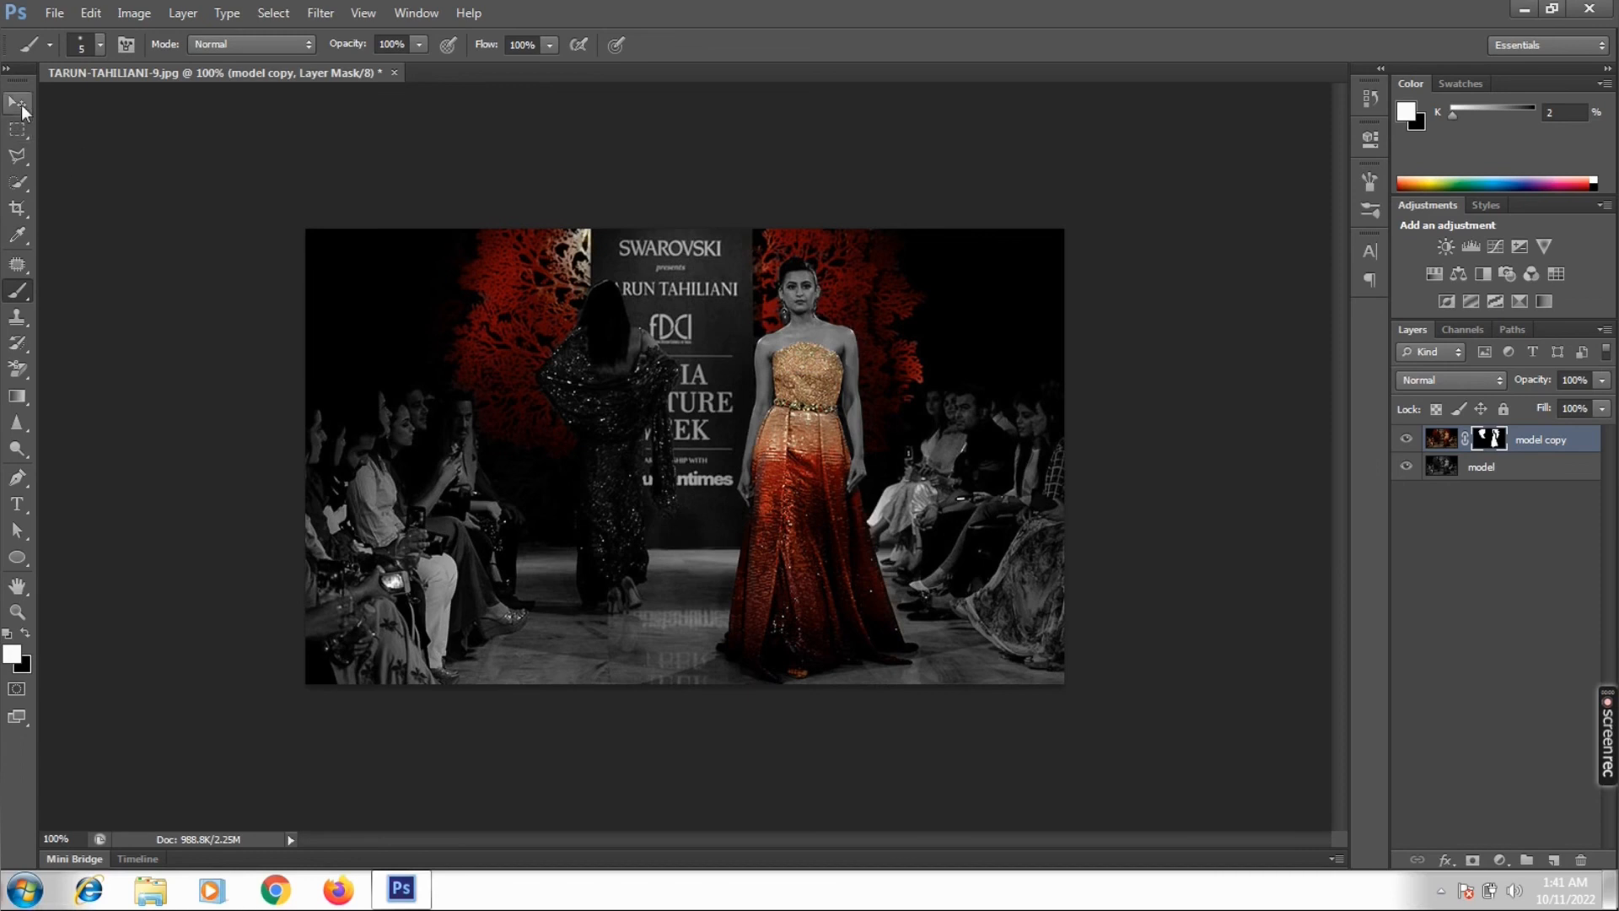
key(v)
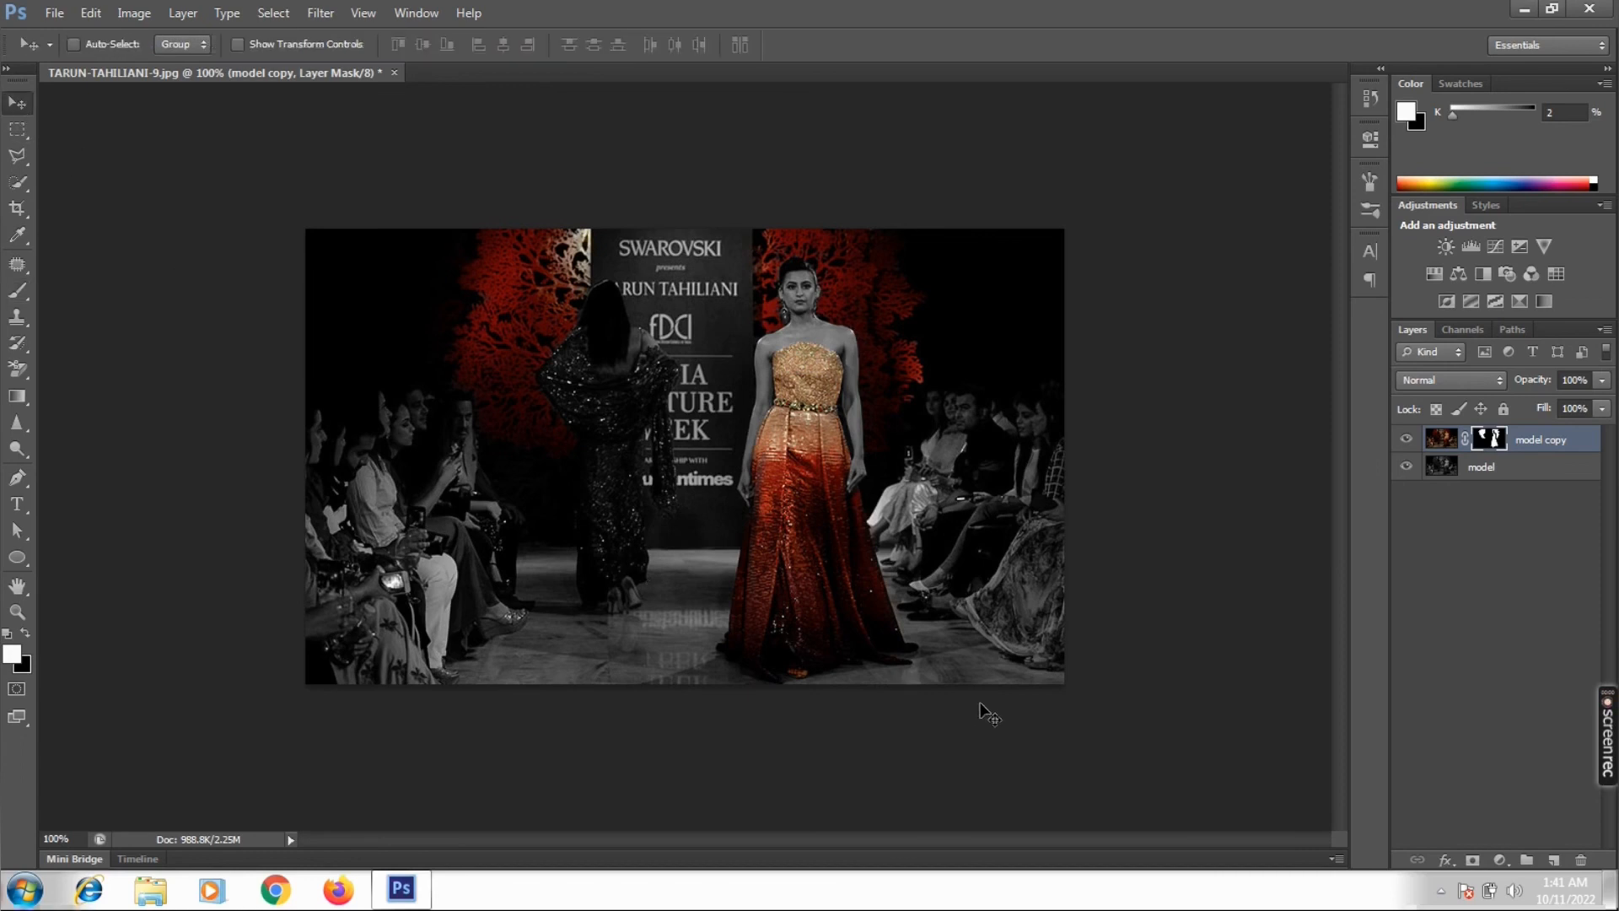